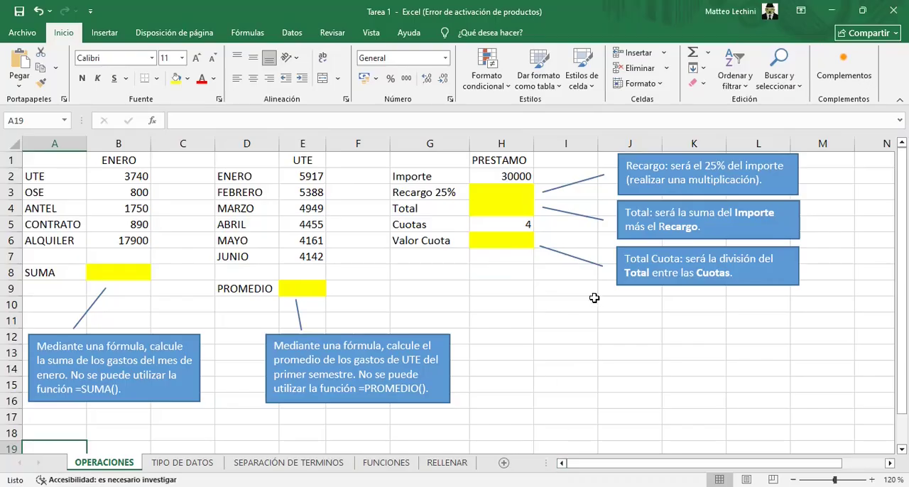
Calculate the January expenses total in B8 with the formula =B2+B3+B4+B5+B6, without using the SUMA function
left_click(104, 163)
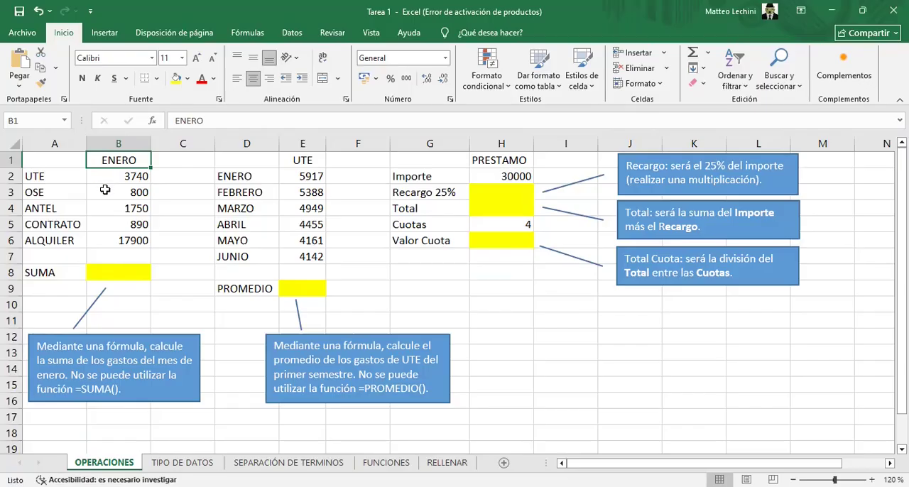
left_click_drag(126, 176, 120, 239)
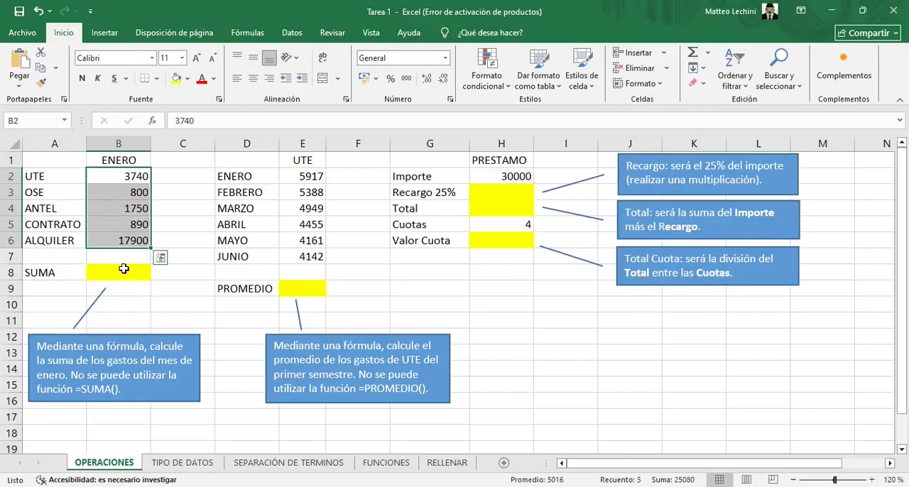
left_click(123, 271)
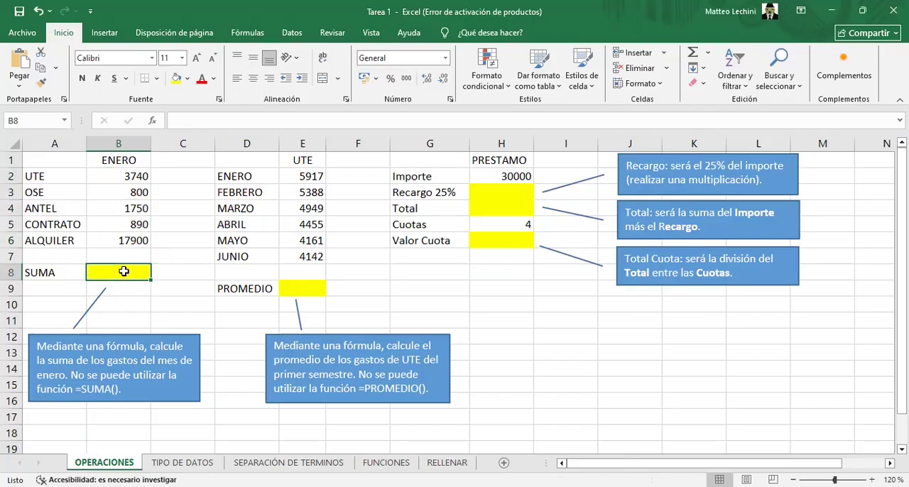
type("=")
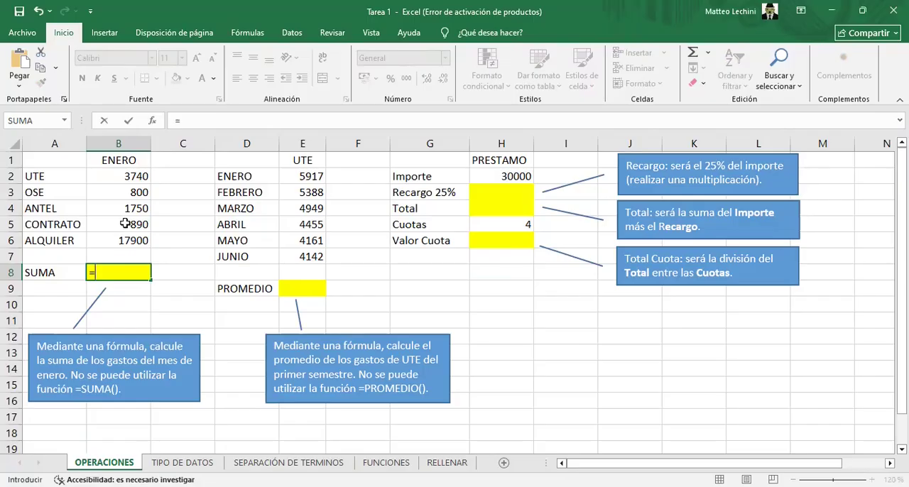
left_click(135, 179)
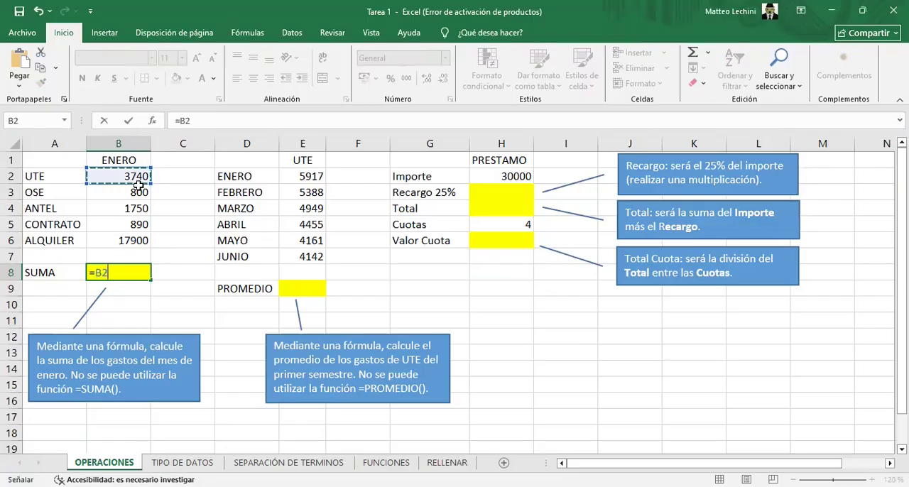
type("+")
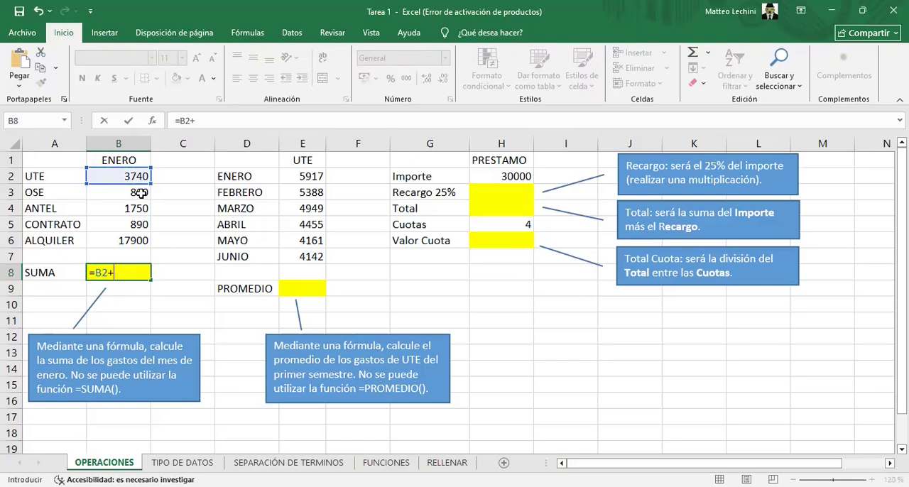
left_click(141, 193)
type("+")
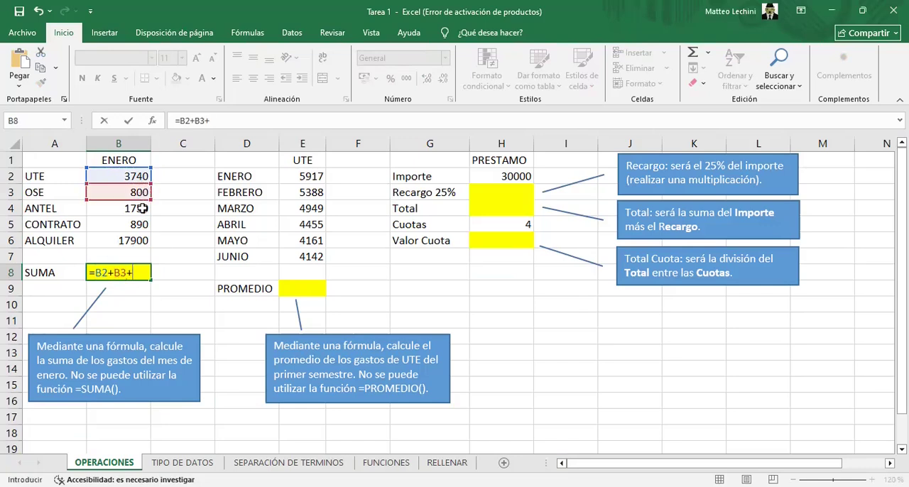
left_click(142, 208)
type("+")
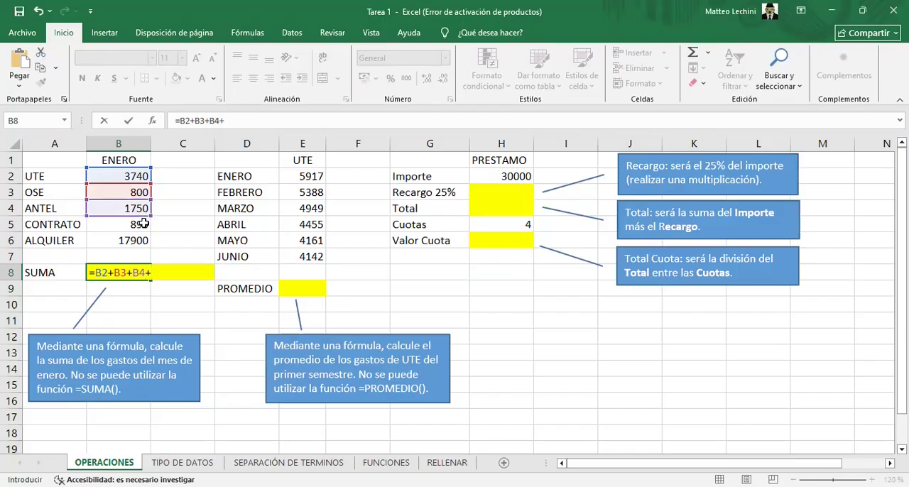
left_click(143, 224)
type("+")
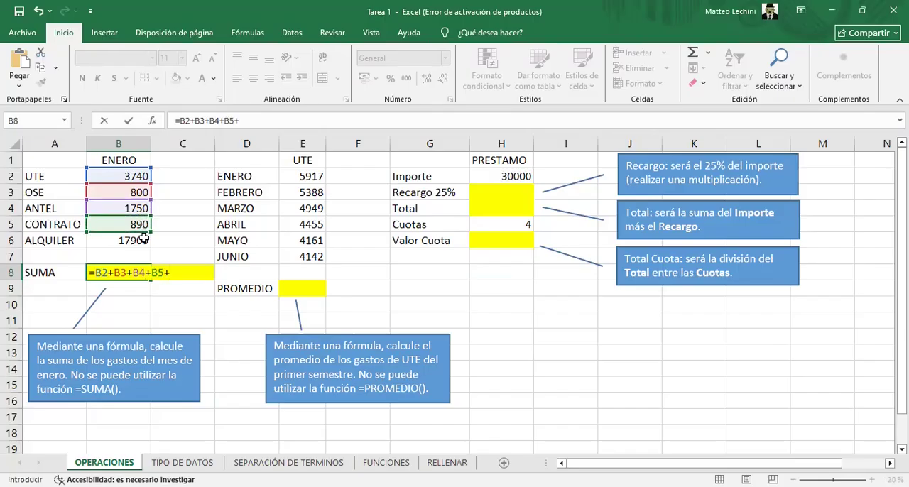
left_click(143, 240)
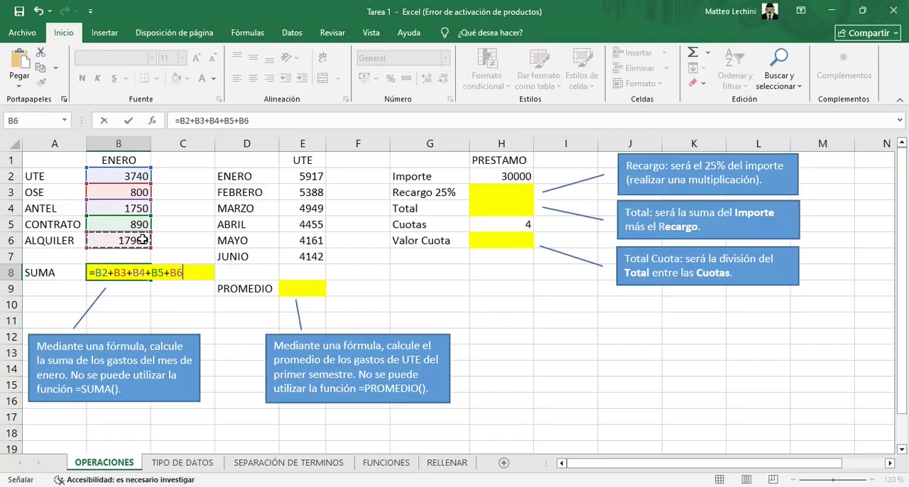
key("Return")
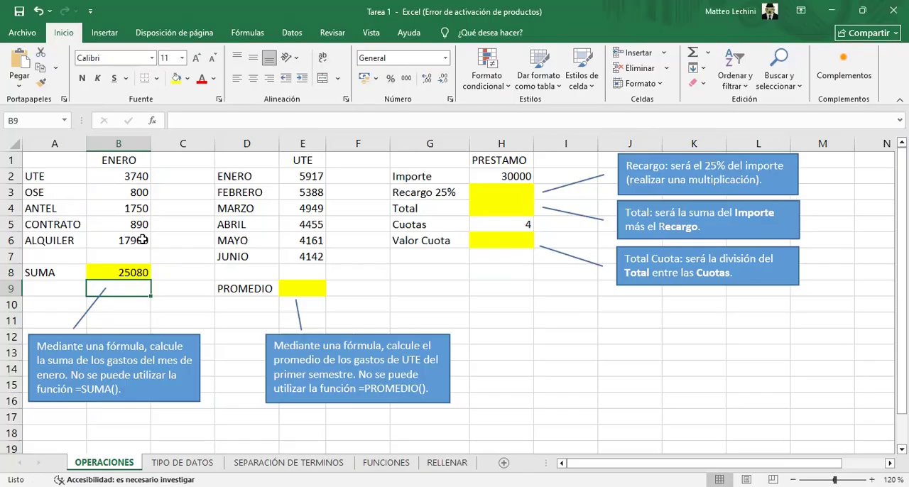
Build the addition =E2+E3+E4+E5+E6+E7 of the six UTE months in the PROMEDIO cell E9
left_click(293, 290)
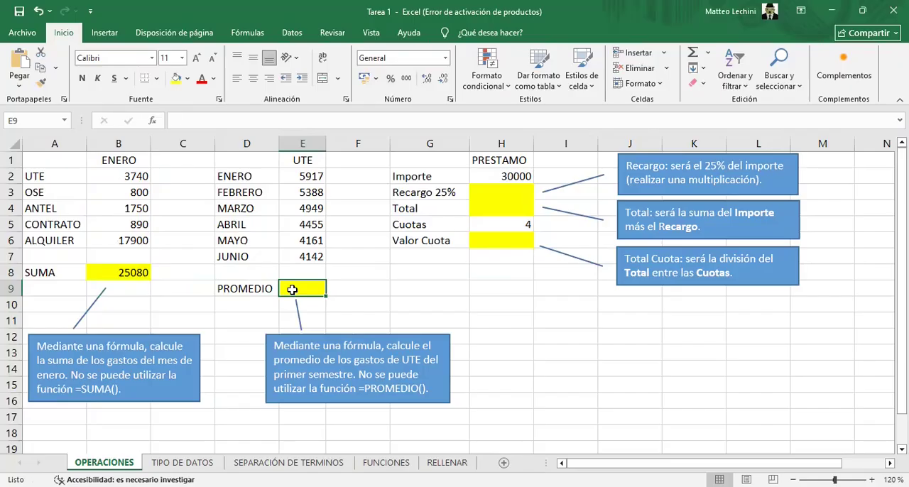
type("=")
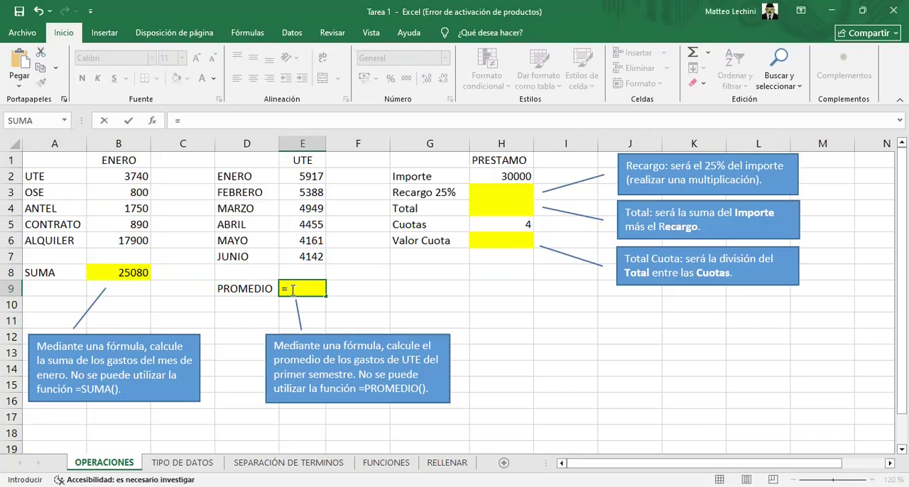
left_click(292, 178)
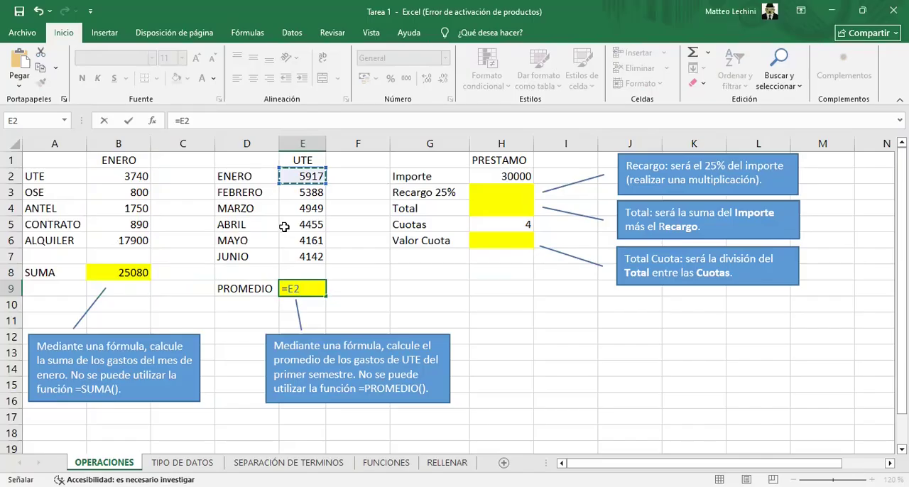
type("+")
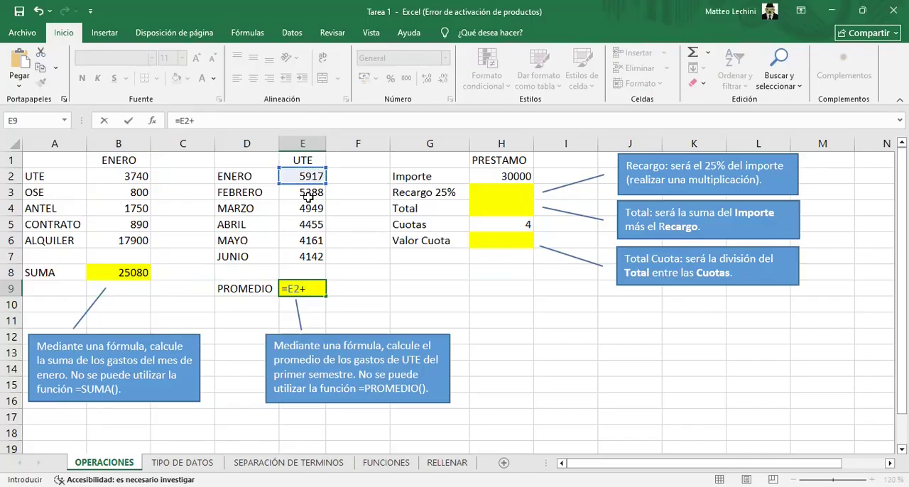
left_click(309, 196)
type("+")
left_click(311, 210)
type("+")
left_click(310, 228)
type("+")
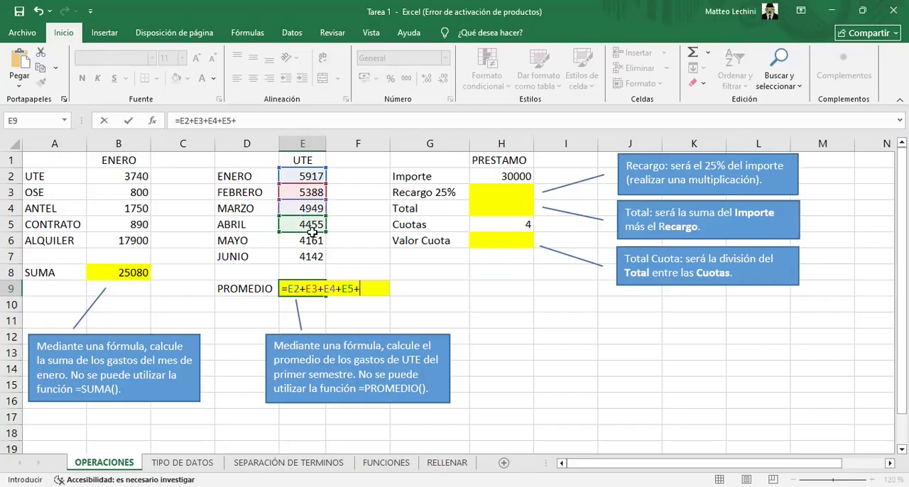
left_click(311, 240)
type("+")
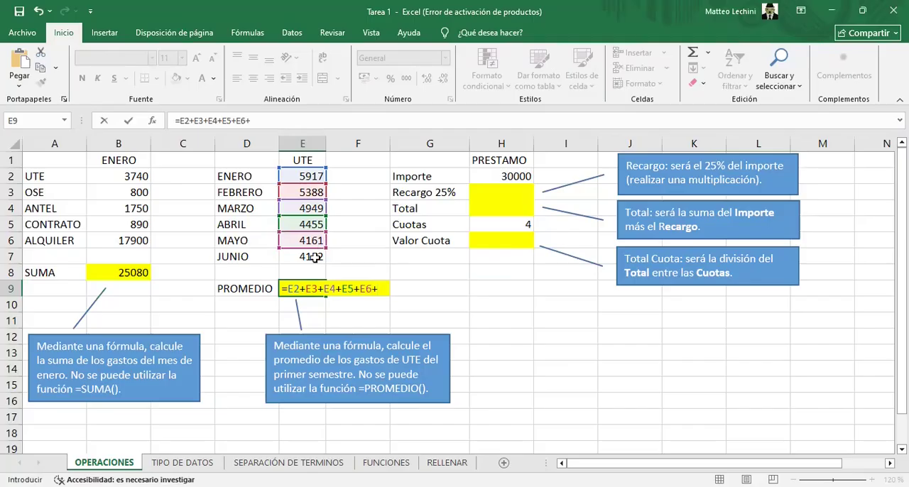
left_click(314, 258)
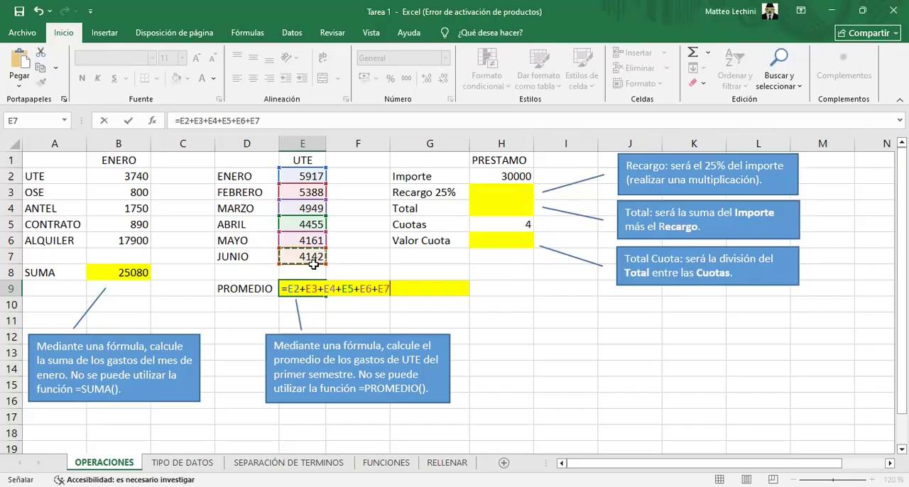
Enclose the sum in E9 in parentheses and divide it by 6, completing =(E2+E3+E4+E5+E6+E7)/6
left_click(287, 288)
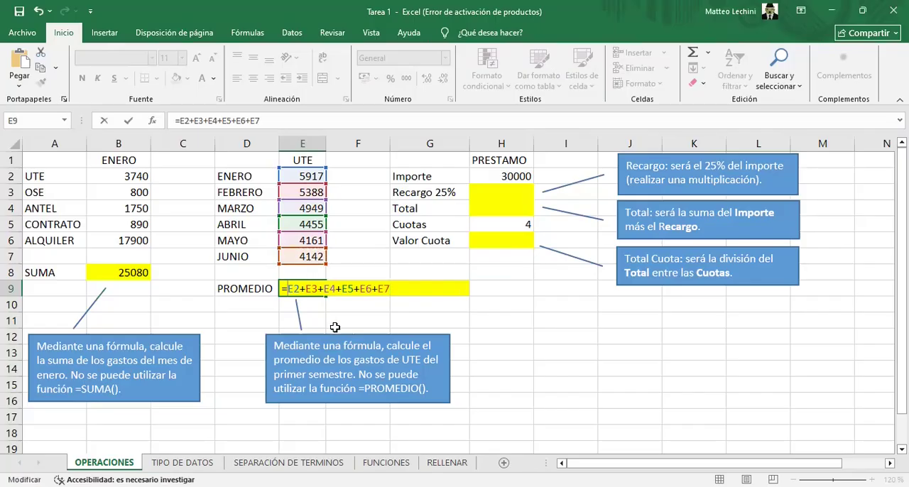
type("(")
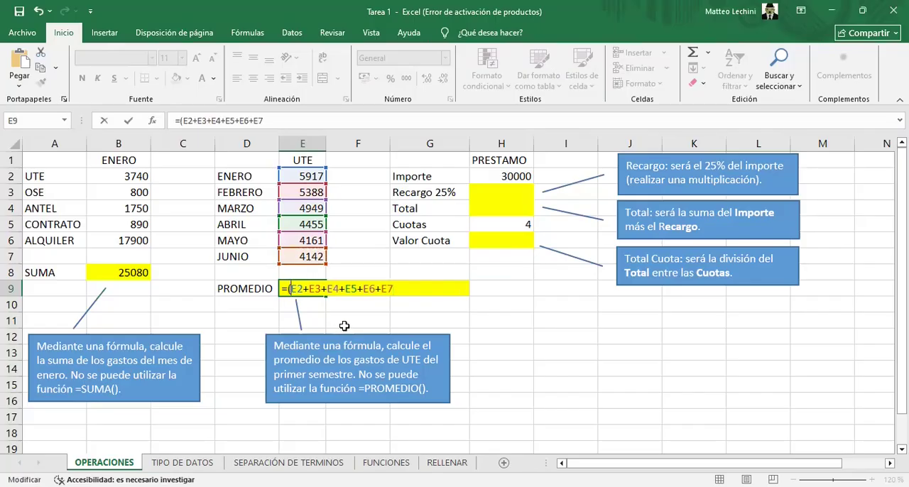
left_click(394, 289)
type(")/6")
key("Return")
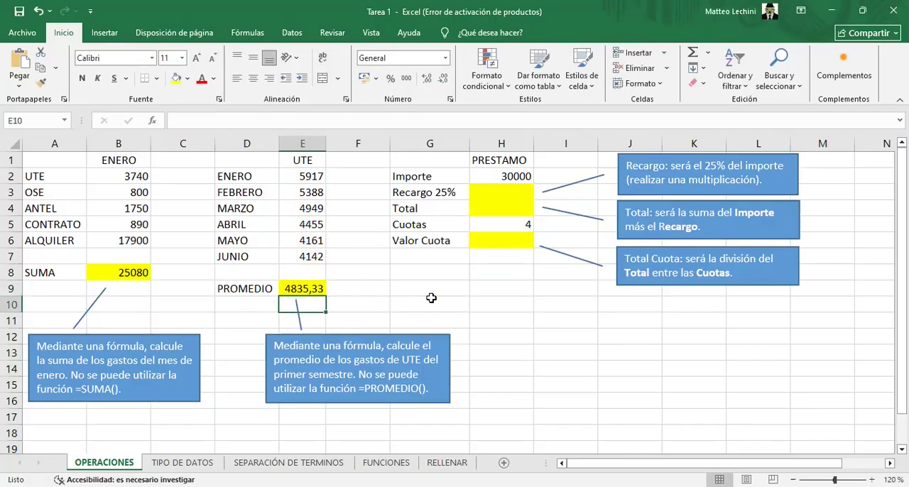
Begin the Recargo 25% formula in H3 as =H2*, multiplying the Importe cell
left_click(529, 191)
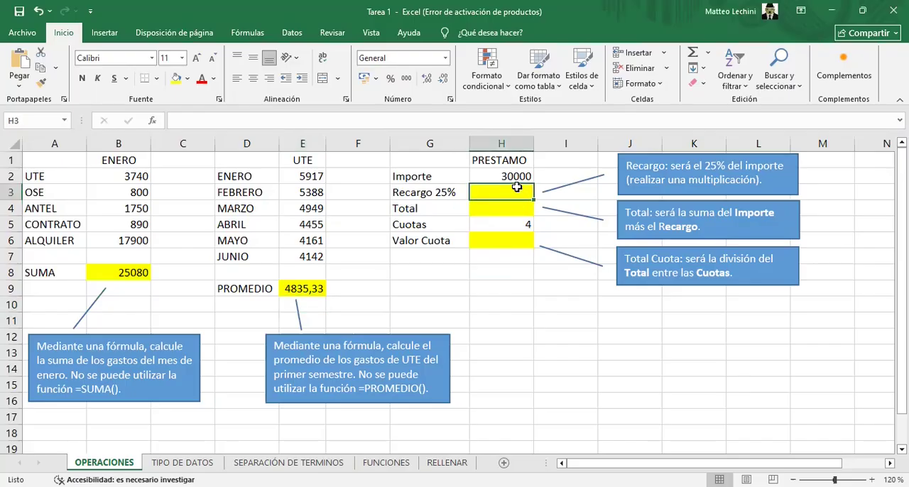
type("=")
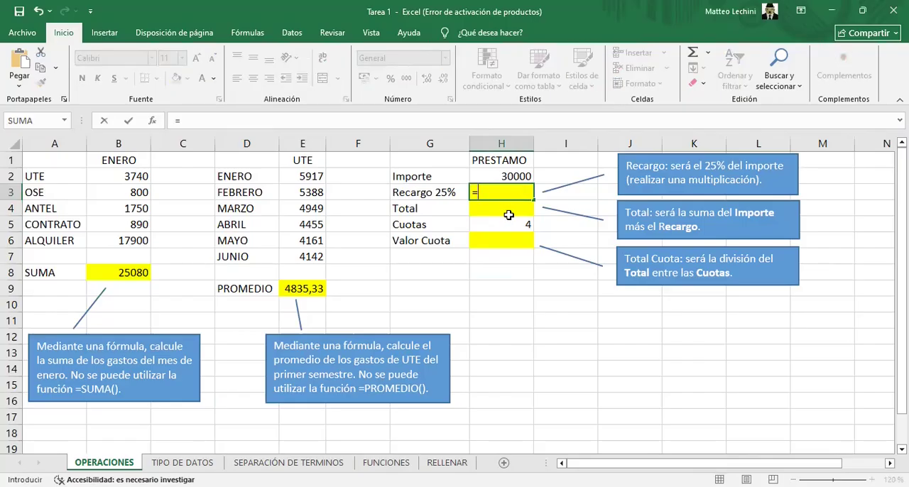
left_click(504, 176)
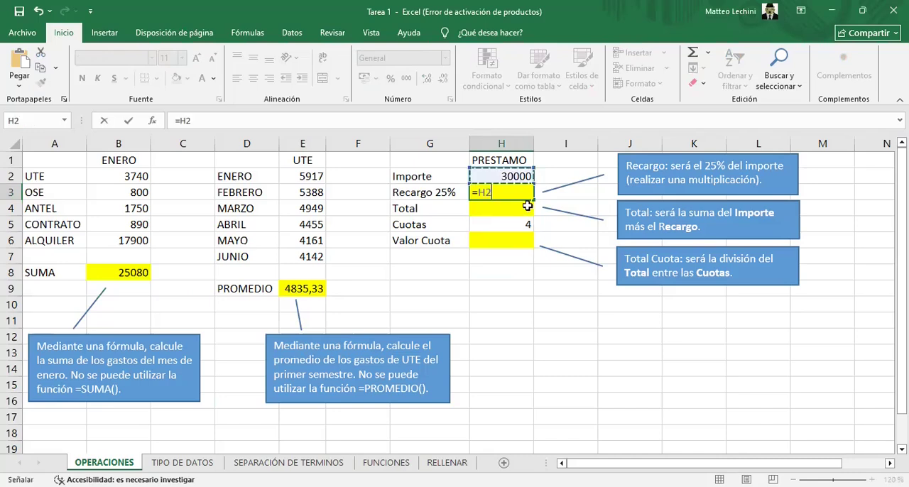
type("*")
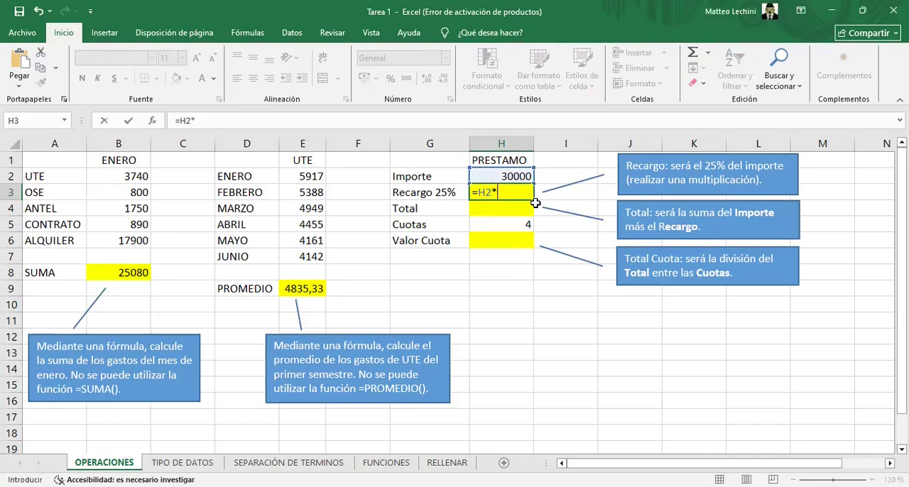
type("25%")
key("BackSpace")
key("BackSpace")
key("BackSpace")
Complete the Recargo 25% multiplication in H3 with the factor 0,25
type("0,25")
key("Return")
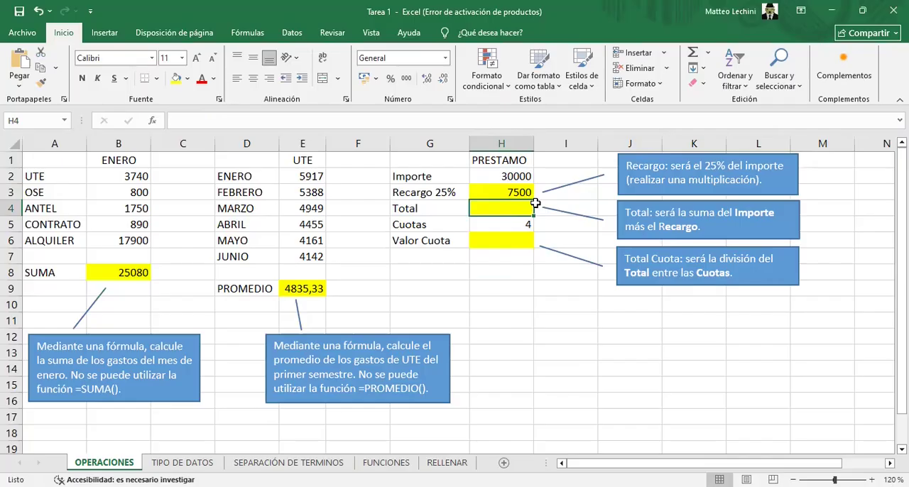
Calculate the loan Total in H4 by adding Importe and Recargo with the formula =H2+H3
type("=")
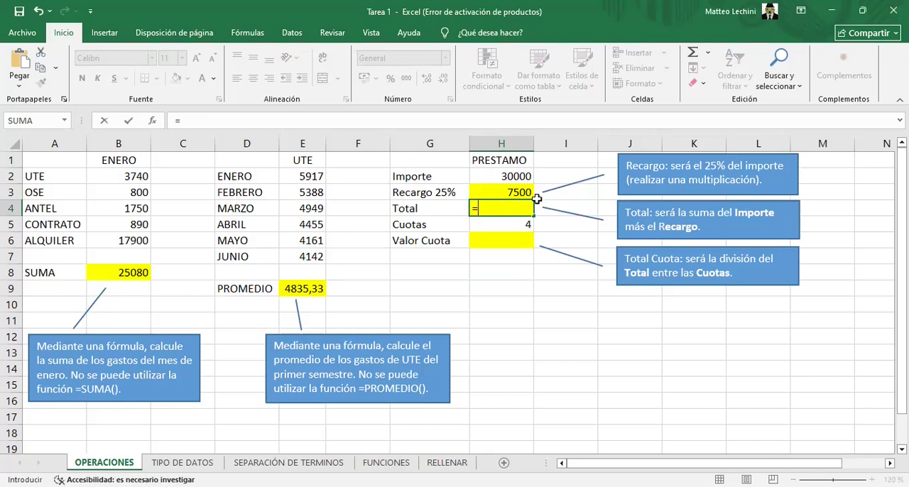
left_click(517, 181)
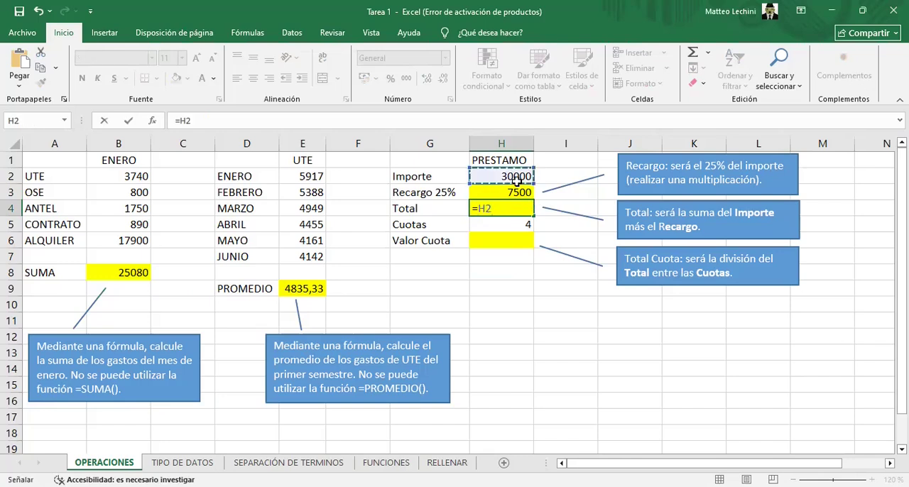
type("+")
left_click(516, 192)
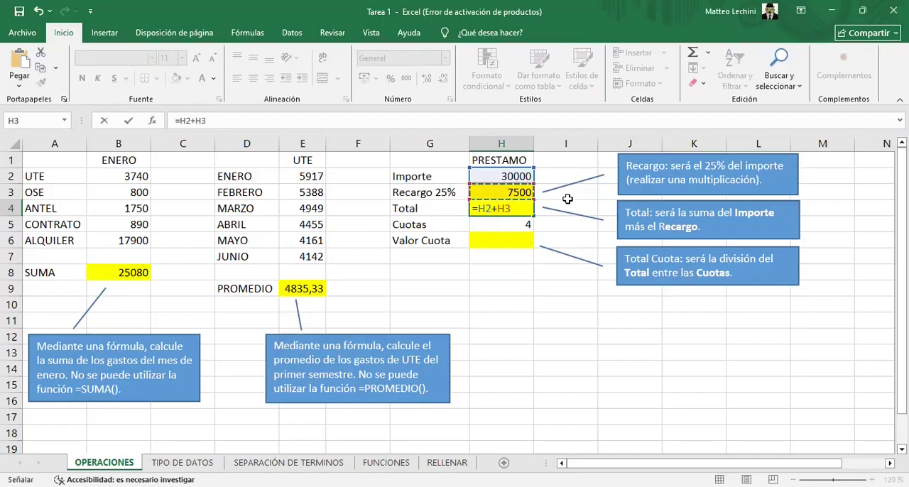
key("Return")
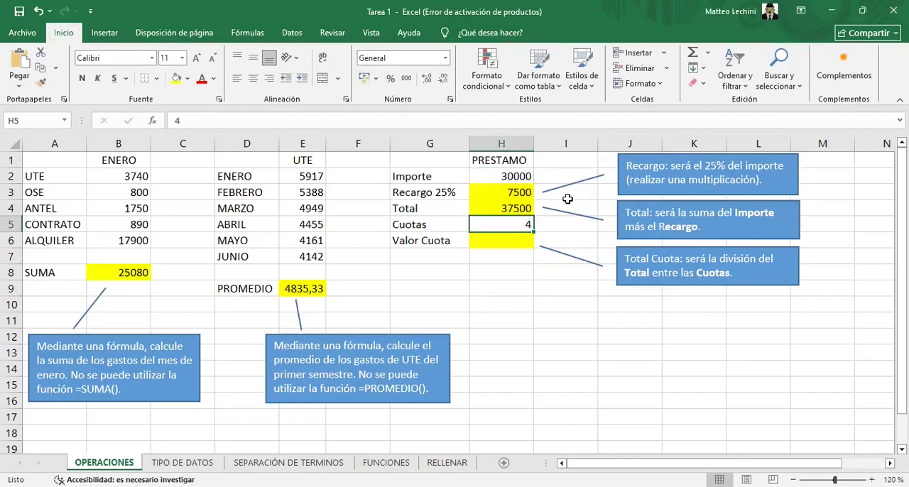
Calculate the Valor Cuota in H6 by dividing Total by Cuotas with the formula =H4/H5
left_click(517, 239)
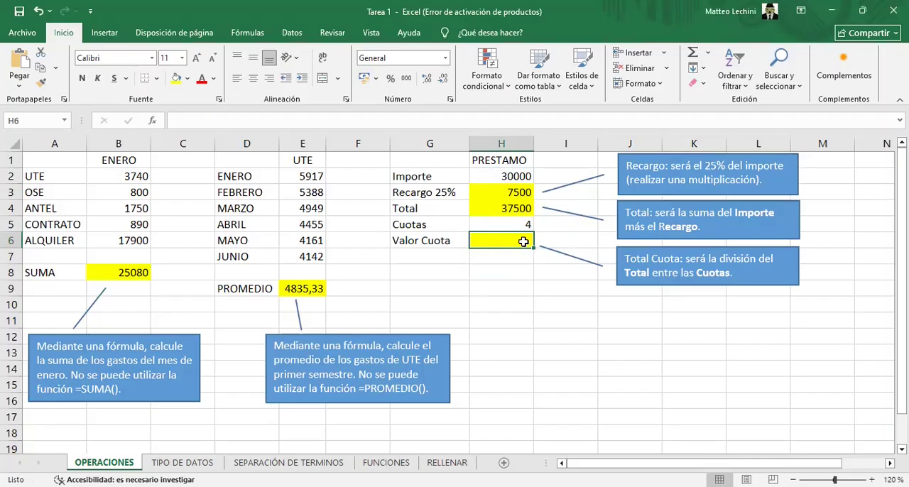
type("=")
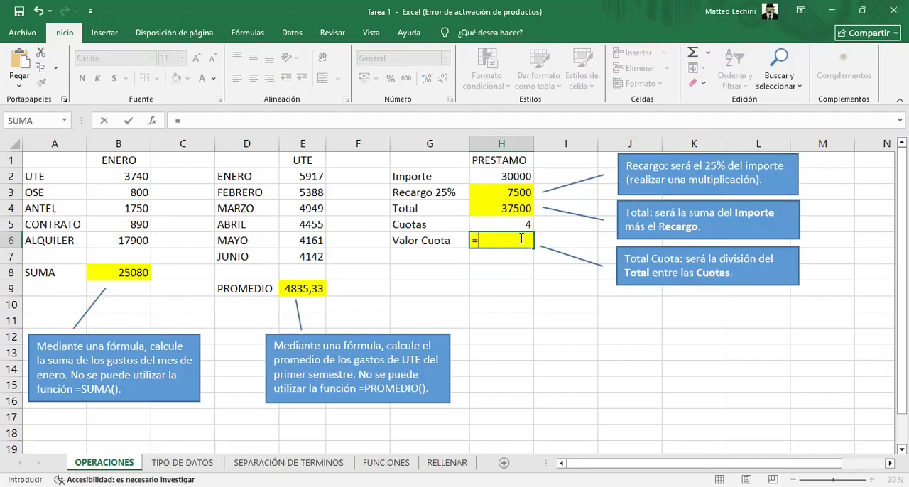
left_click(505, 211)
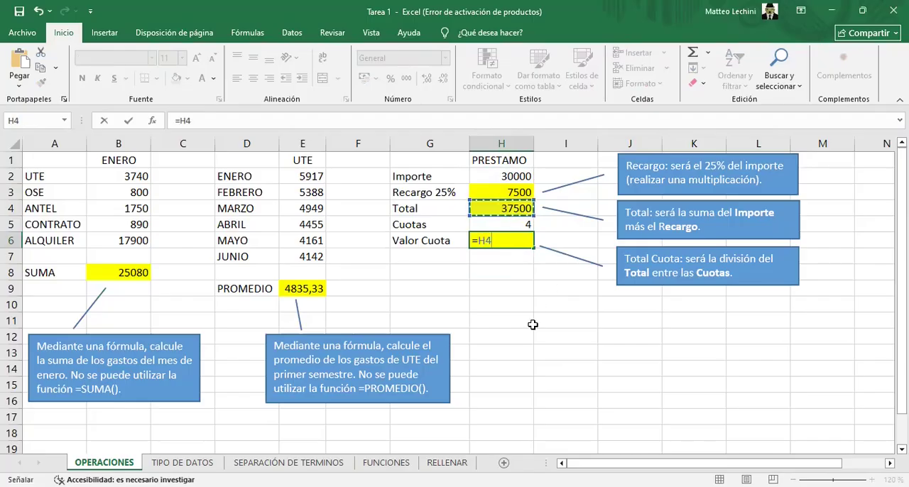
type("/")
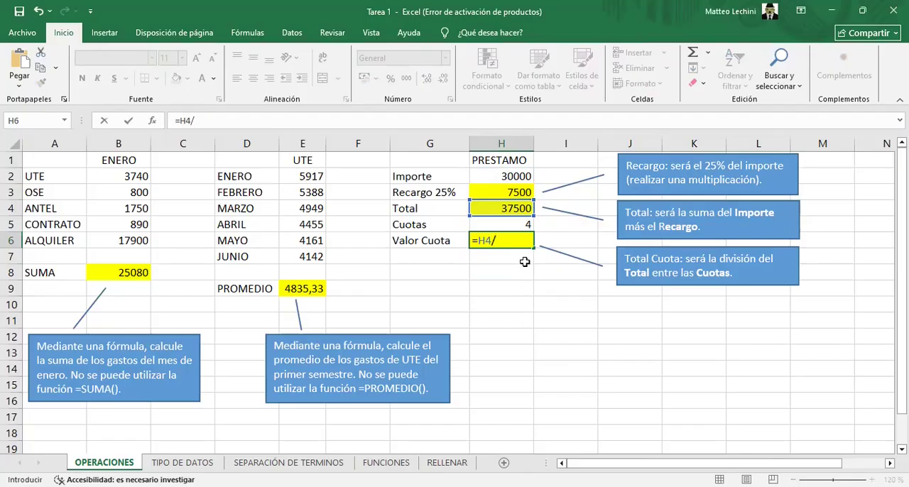
left_click(524, 224)
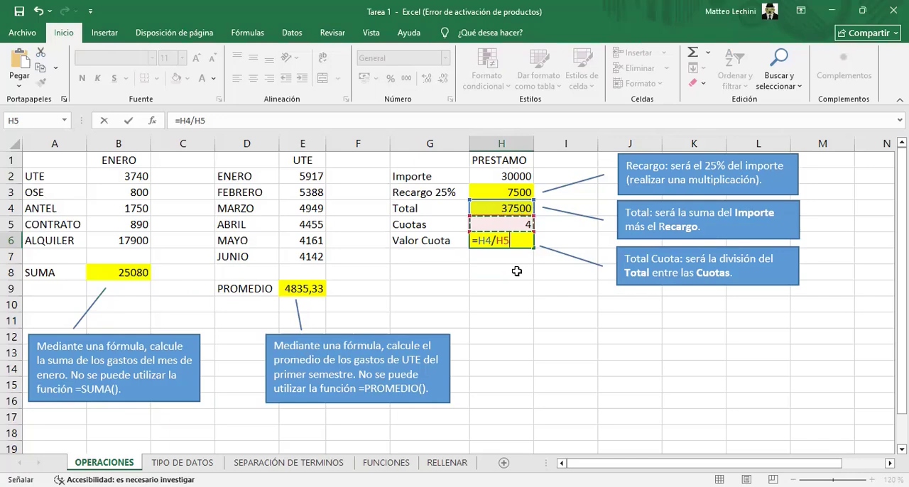
key("Return")
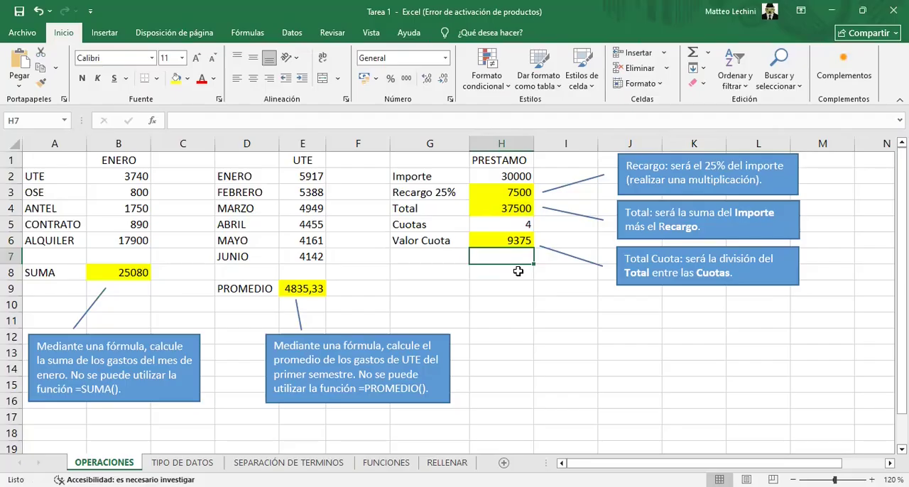
On the TIPO DE DATOS sheet, correct the wrongly written decimal in A4 to 2,1
left_click(182, 462)
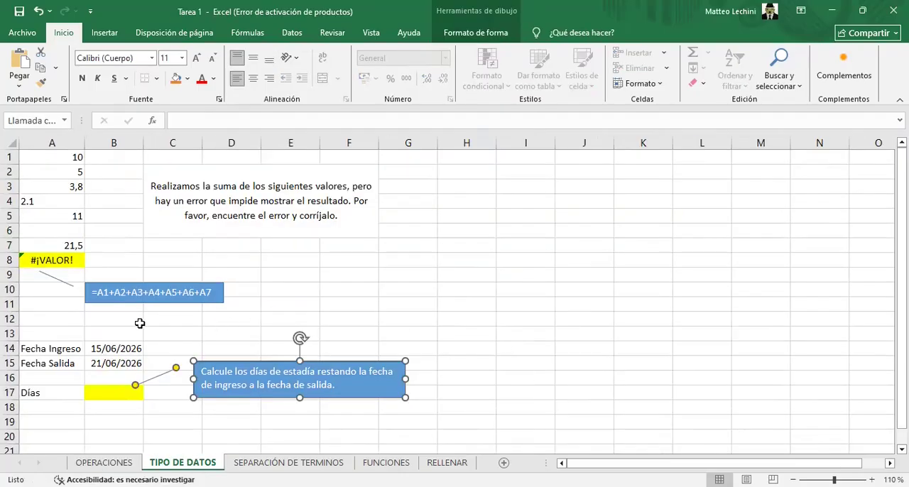
left_click(51, 301)
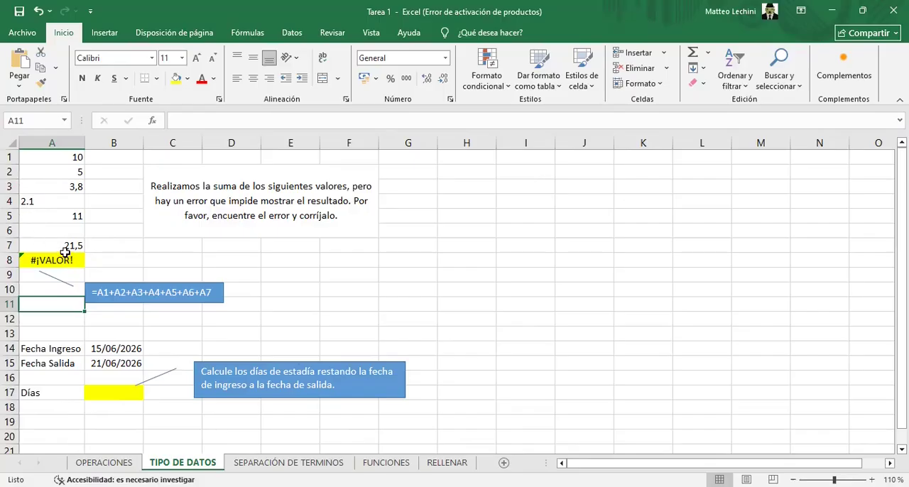
left_click(56, 204)
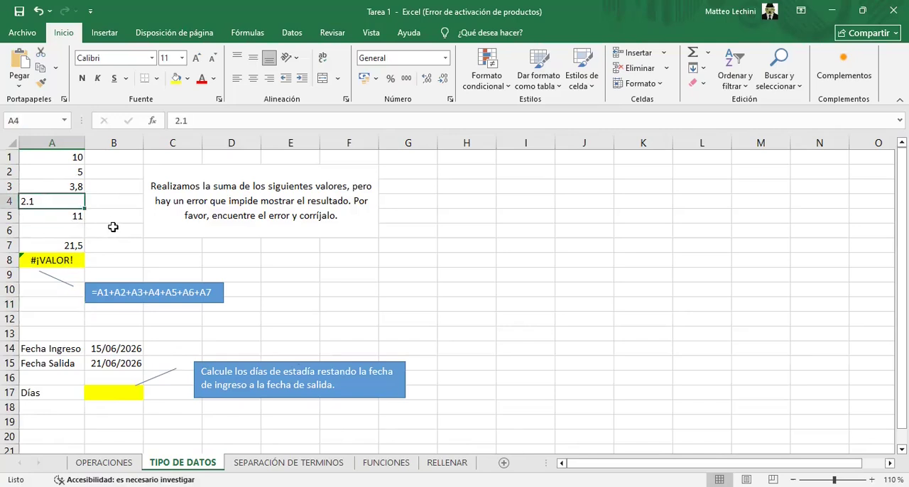
type("2,1")
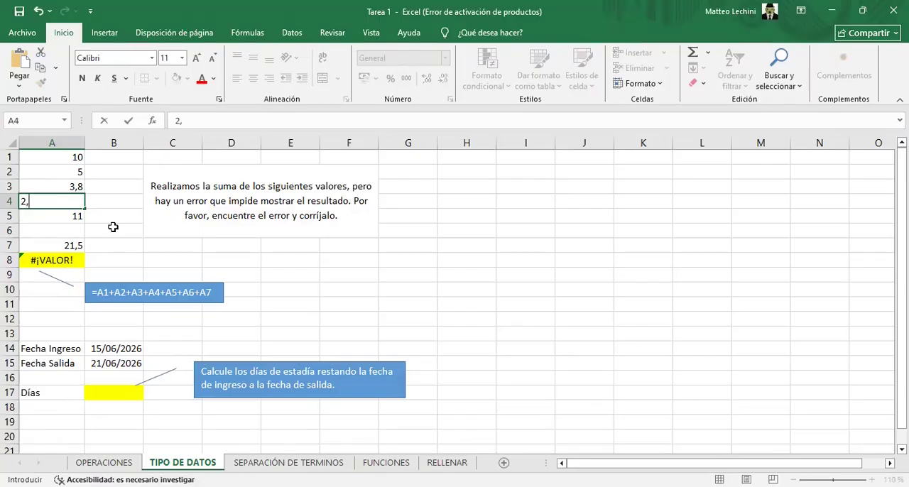
key("Return")
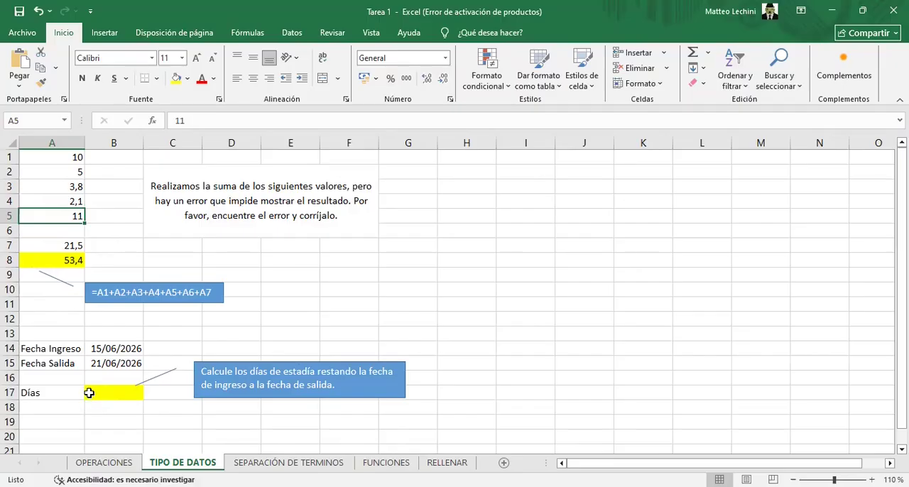
Calculate the days of stay in B17 by subtracting Fecha Ingreso from Fecha Salida with the formula =B15-B14
left_click(91, 395)
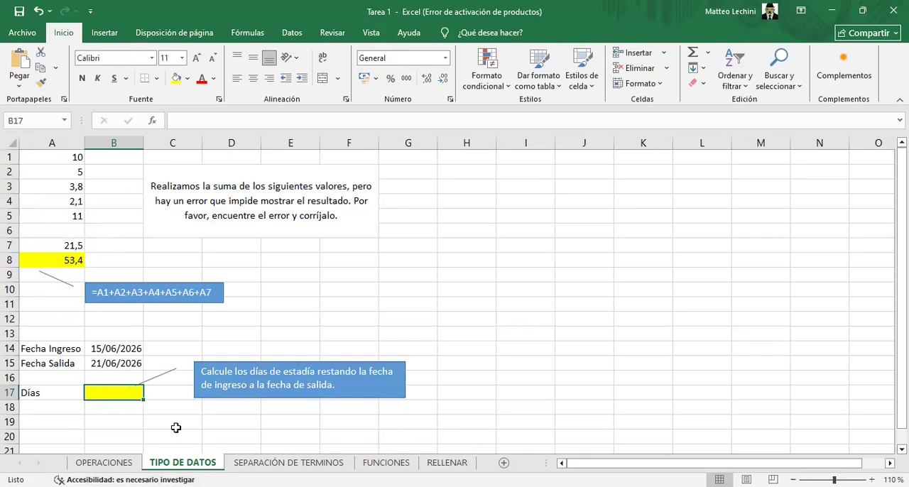
type("=")
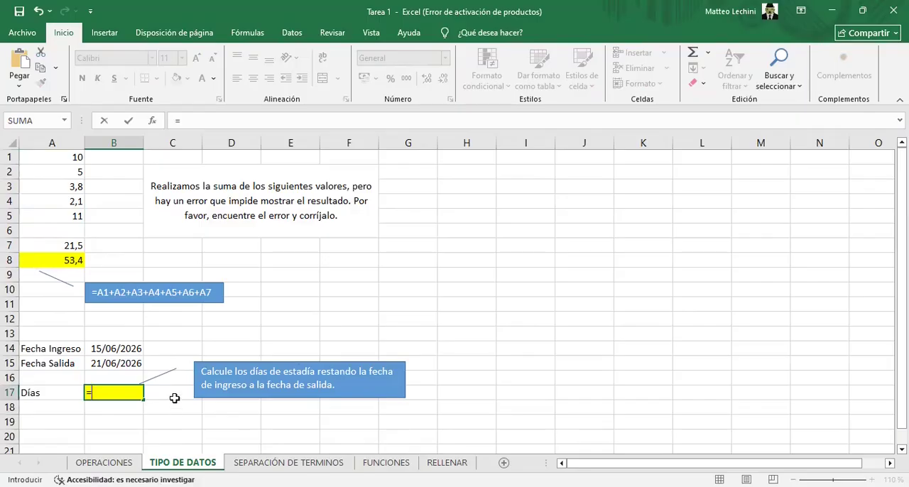
left_click(96, 366)
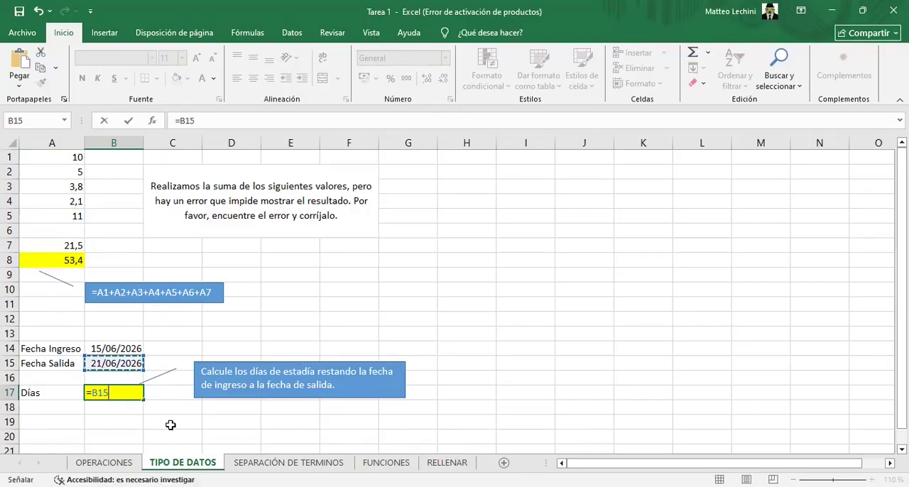
type("-")
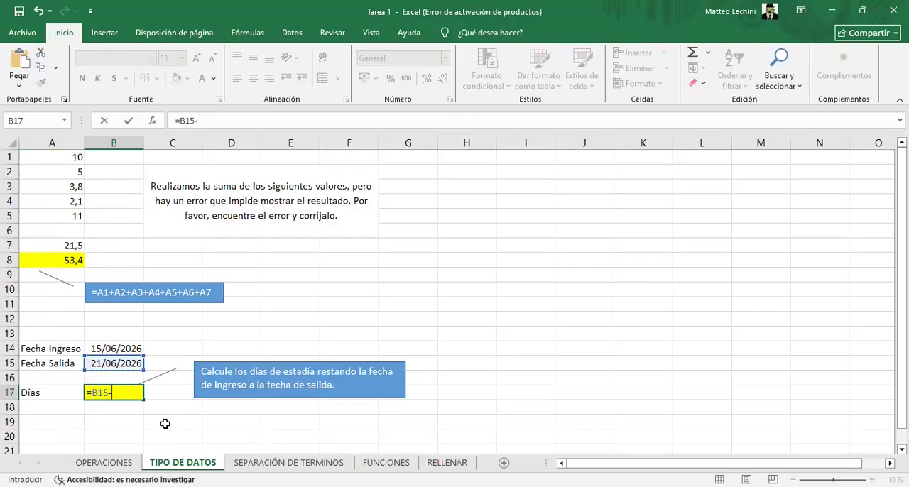
left_click(119, 348)
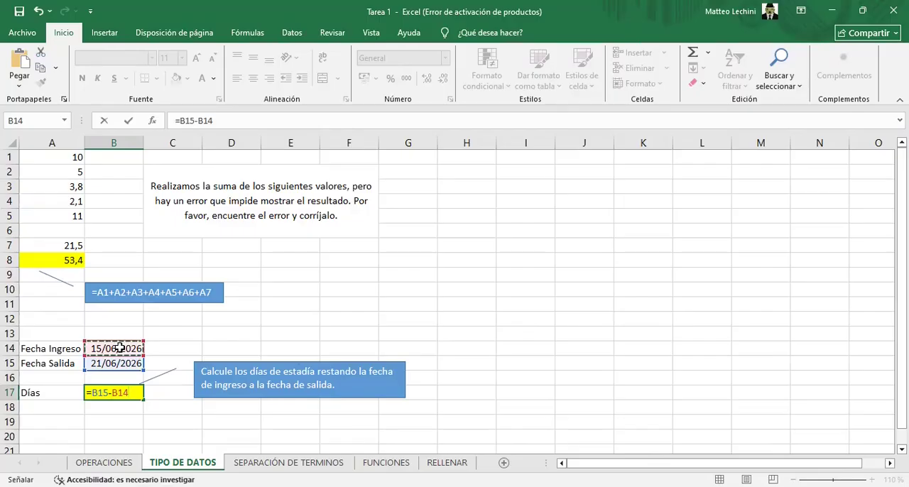
key("Return")
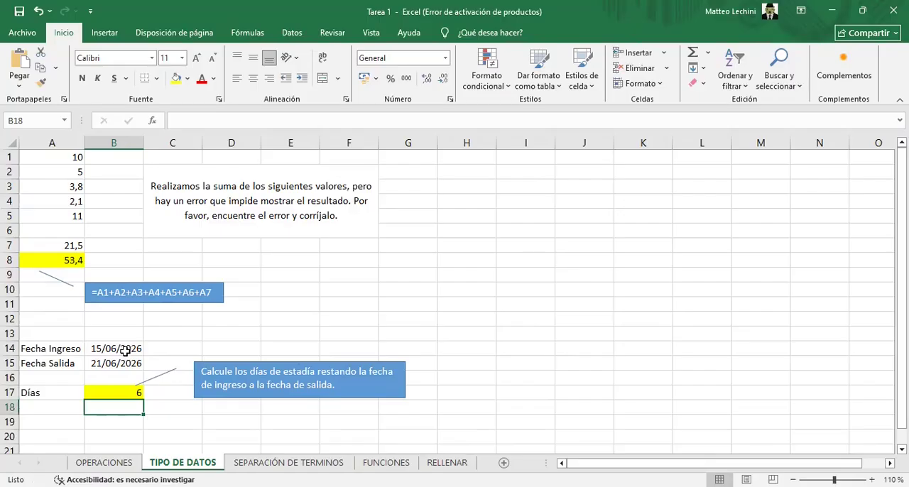
Change the number format of the Días cell B17 to Fecha corta and back to General
left_click(112, 393)
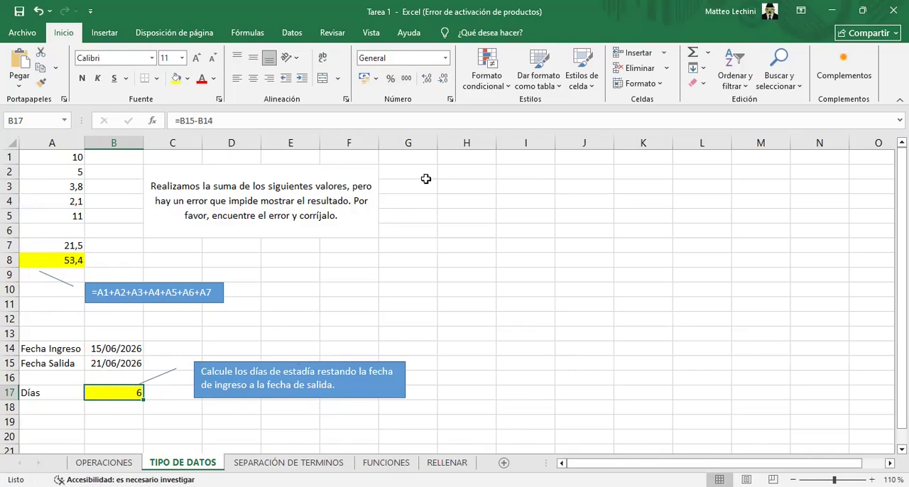
left_click(444, 57)
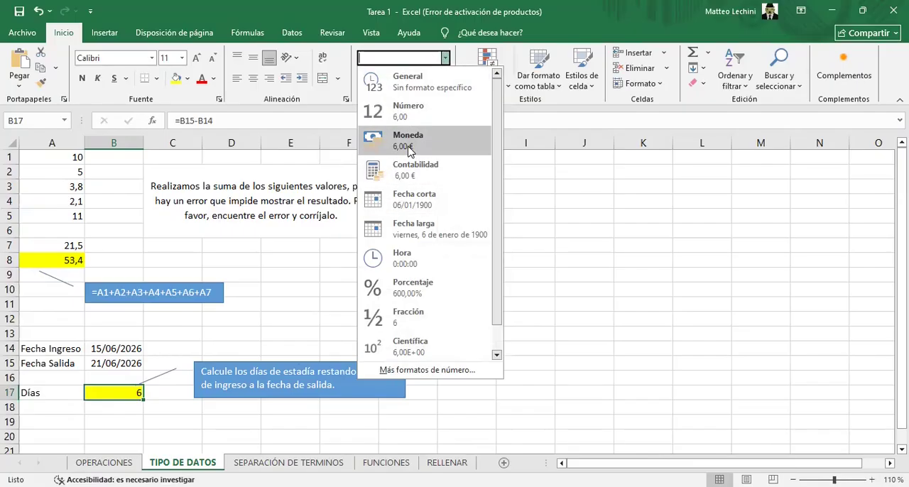
left_click(410, 198)
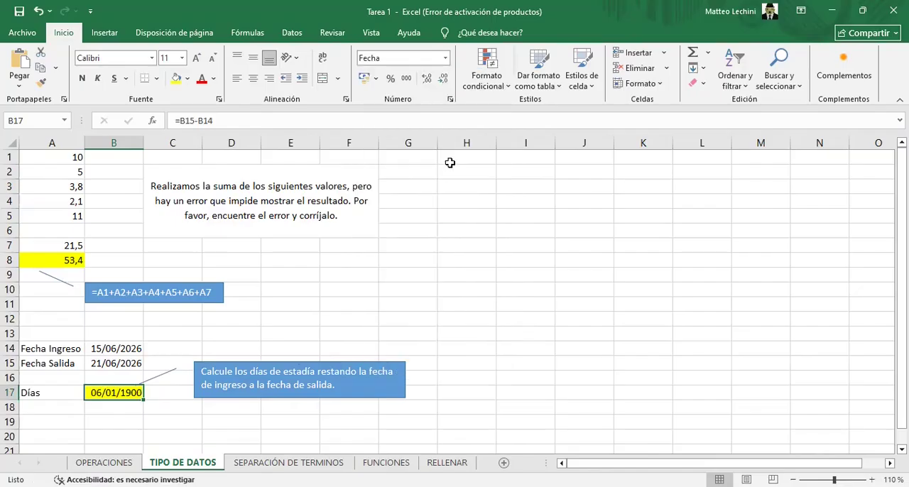
left_click(445, 59)
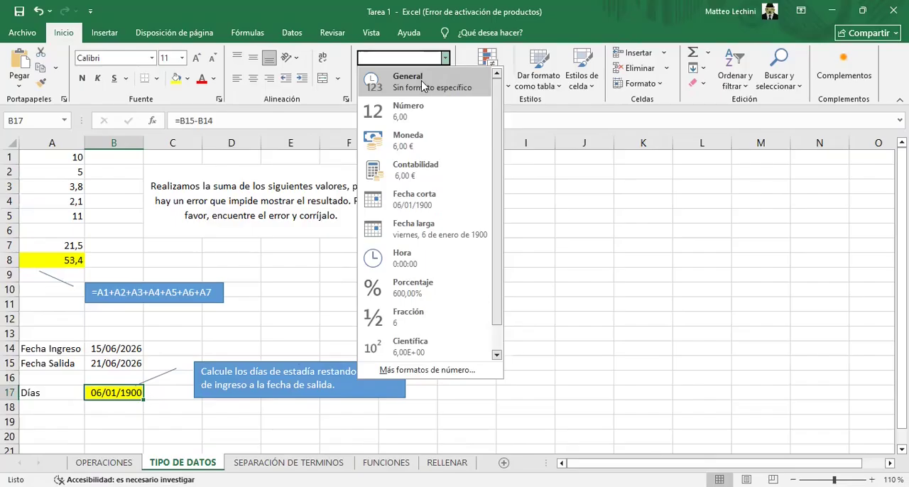
left_click(421, 86)
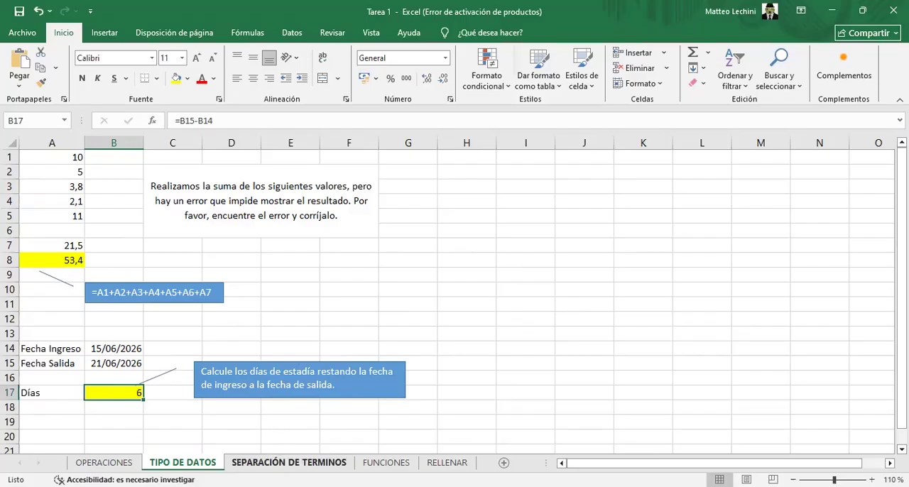
On the SEPARACIÓN DE TERMINOS sheet, enter =4500+1200*5 in the Ejercicio 1 TOTAL cell B10
left_click(289, 462)
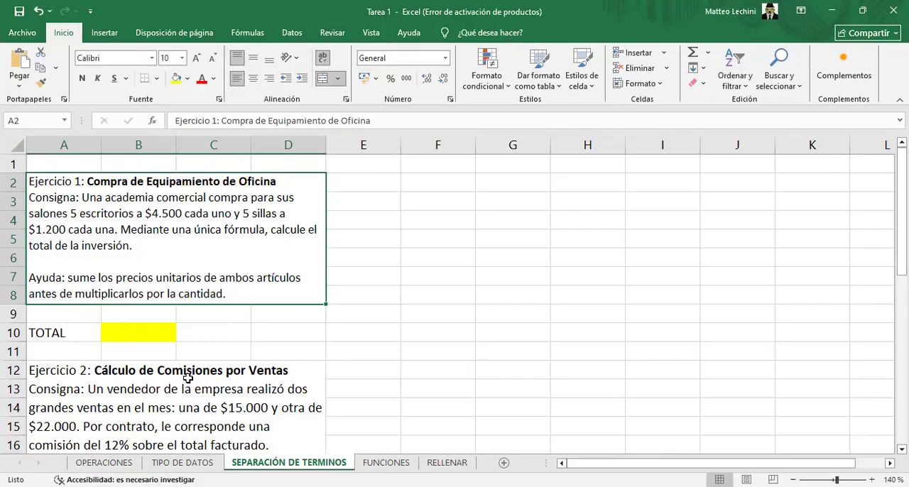
left_click(135, 328)
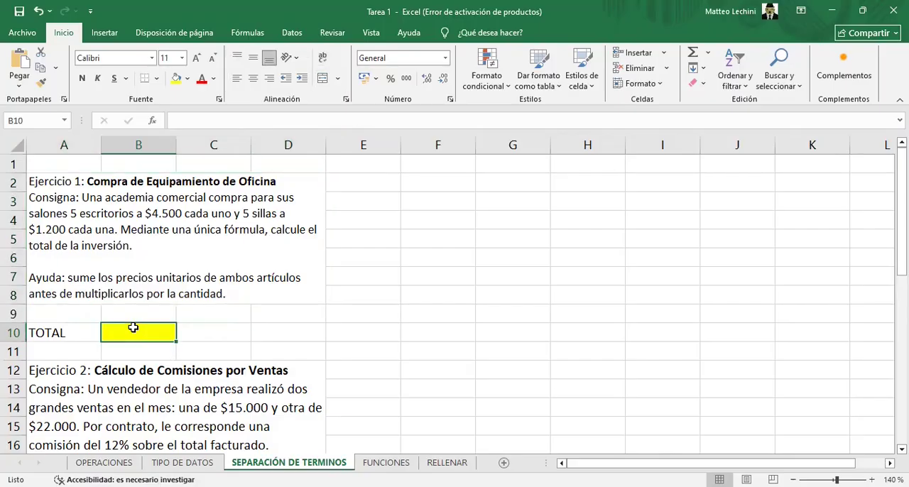
type("=")
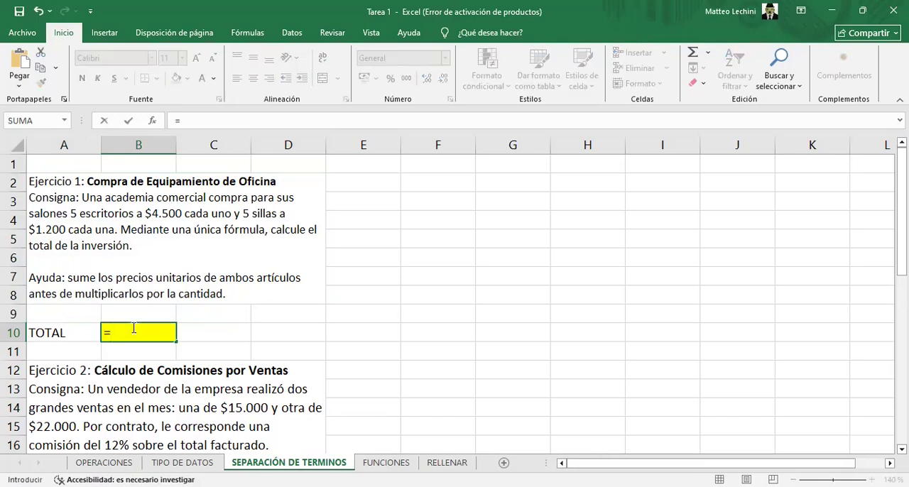
type("4500+")
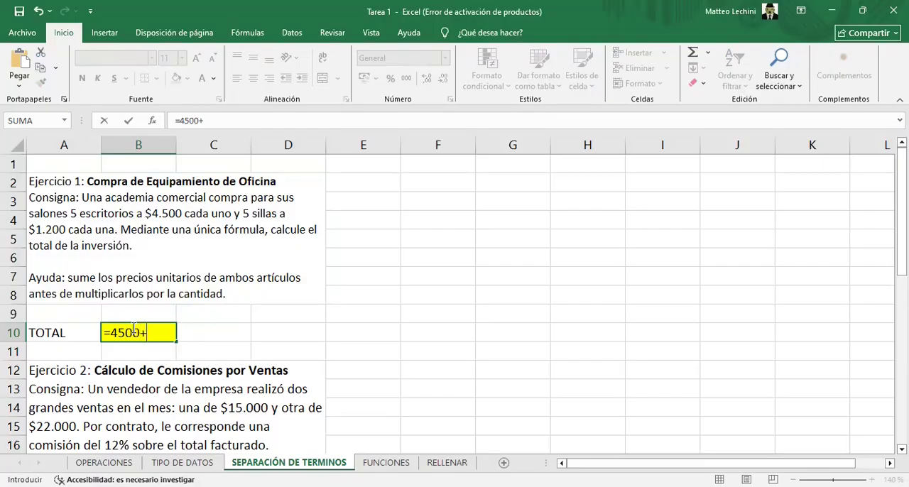
type("1200")
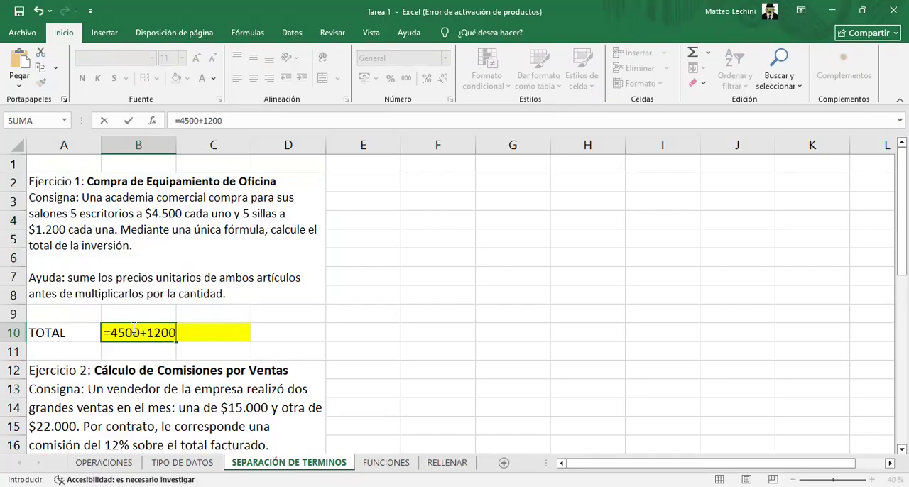
type("*5")
Enclose the sum of the two unit prices in B10 in parentheses, completing the formula =(4500+1200)*5
left_click_drag(149, 334, 188, 336)
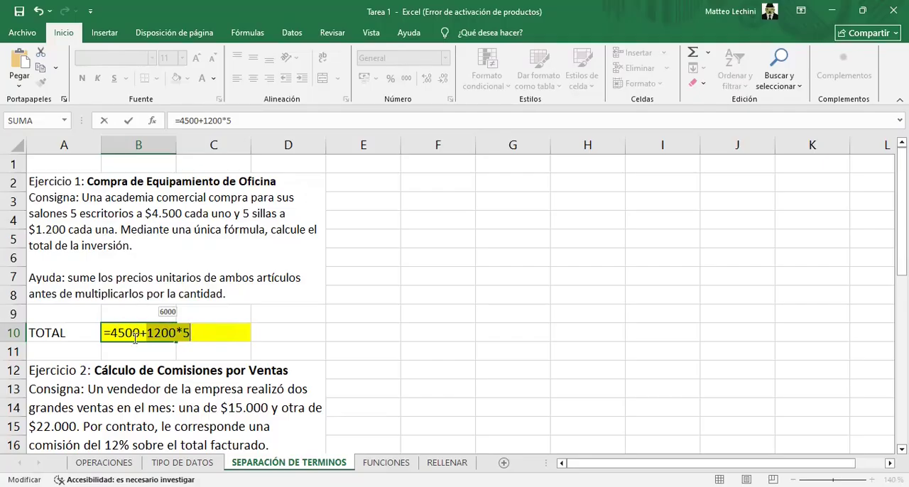
left_click(110, 333)
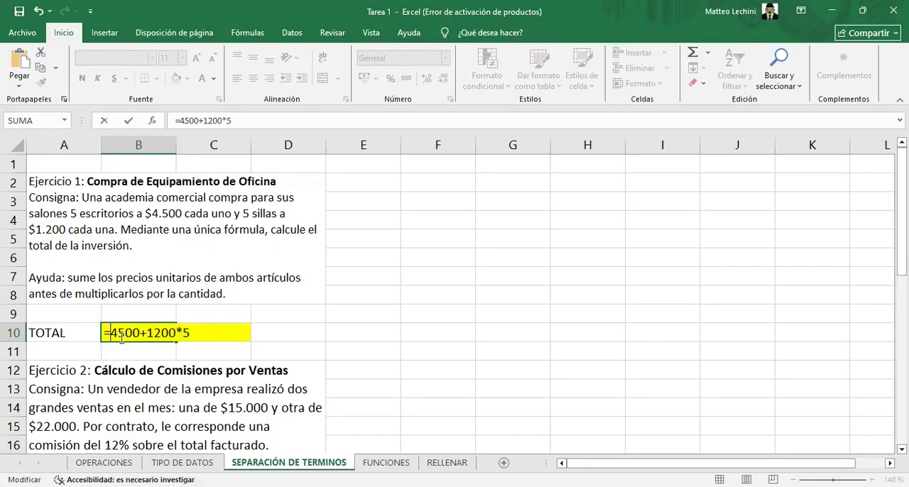
type("(")
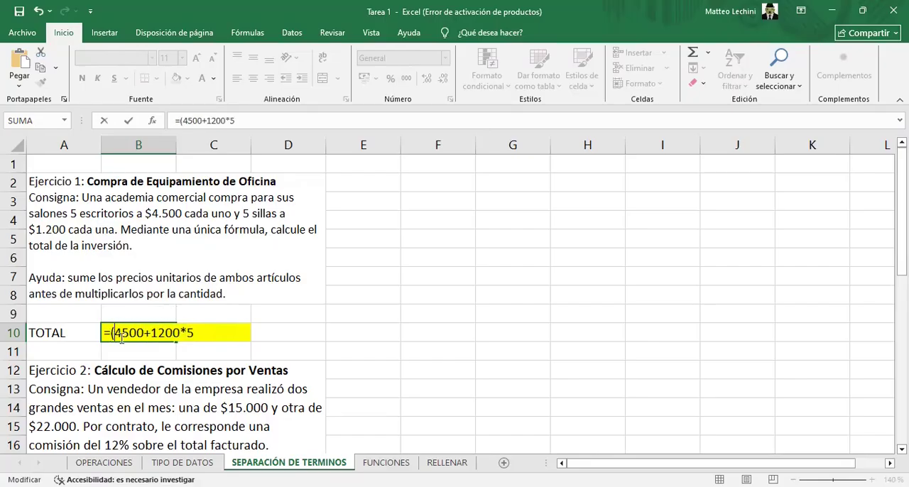
left_click(182, 332)
type(")")
key("Return")
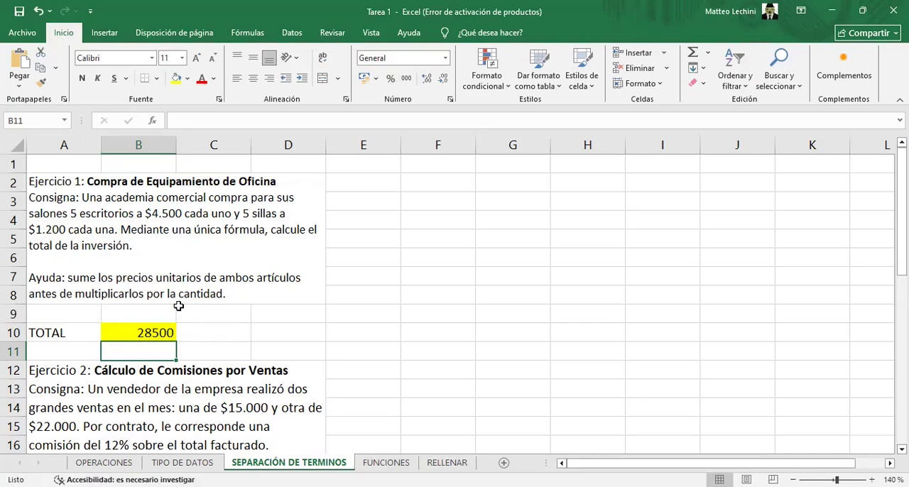
Calculate the seller's commission in the Ejercicio 2 TOTAL cell B24 with the formula =(15000+22000)*12%
scroll(173, 328, "down", 2)
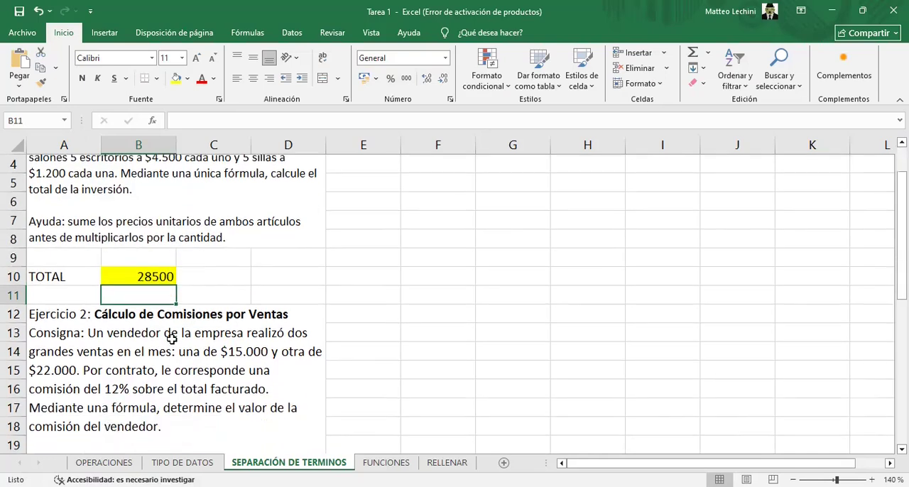
scroll(171, 344, "down", 1)
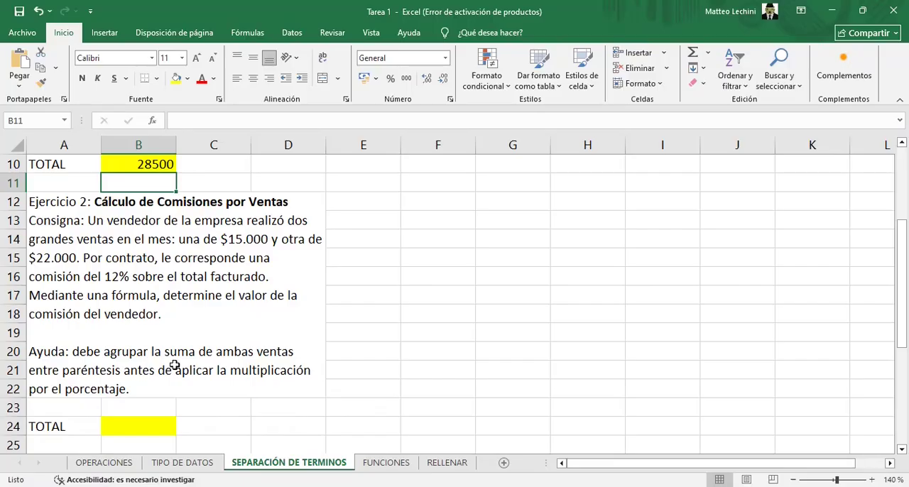
left_click(141, 431)
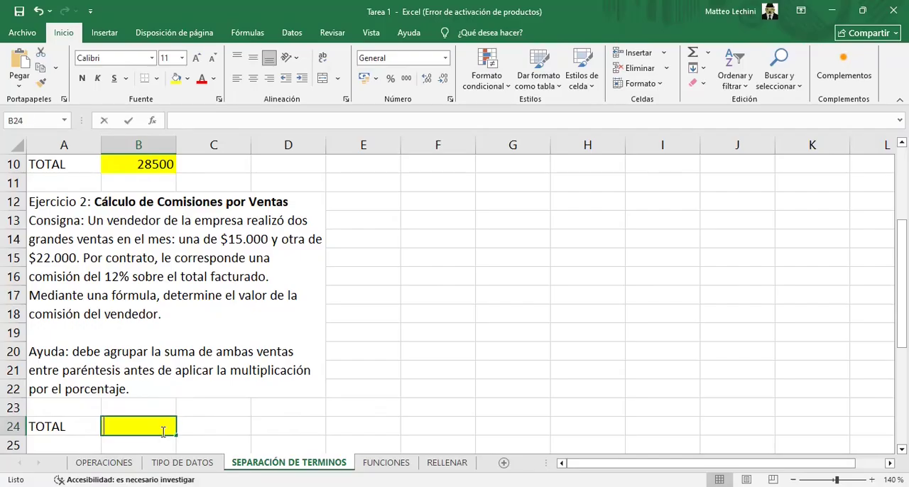
type("=")
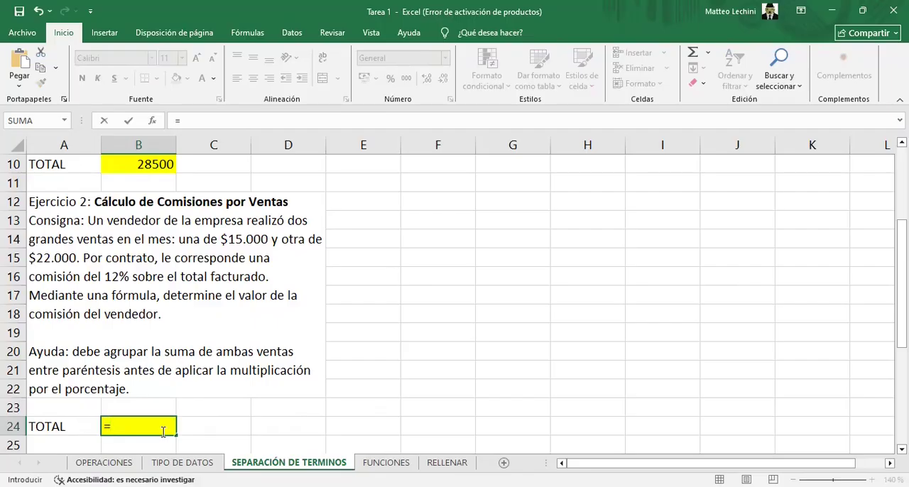
type("(15000+22")
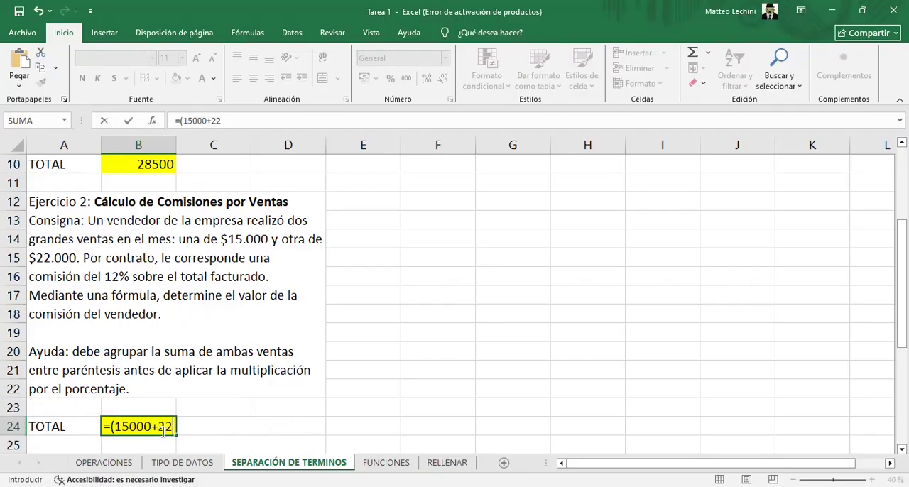
type("000)")
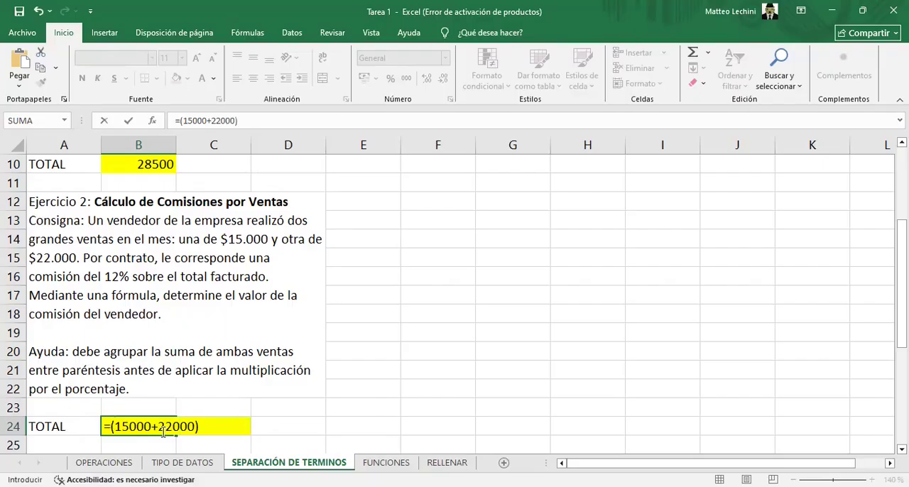
type("*15")
key("BackSpace")
type("2%")
key("Return")
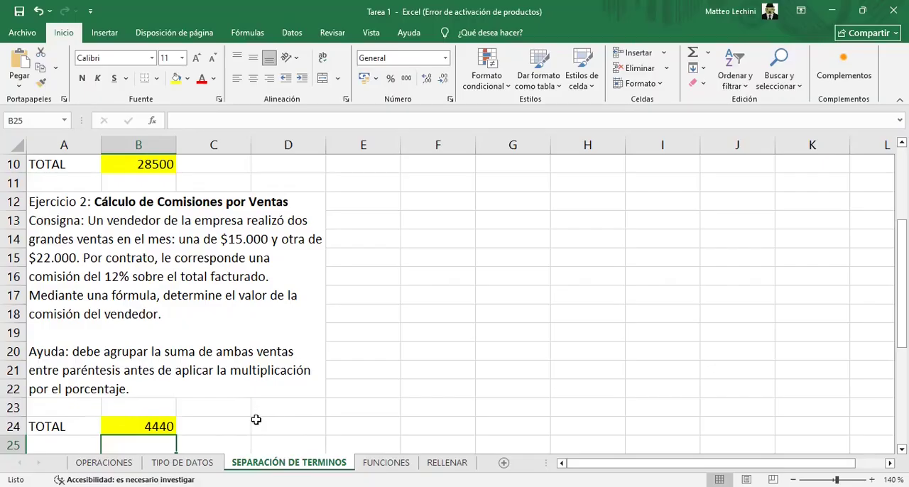
Calculate the tax on the discounted price in the Ejercicio 3 IVA cell B33 with the formula =(12000-2500)*22%
scroll(255, 419, "down", 4)
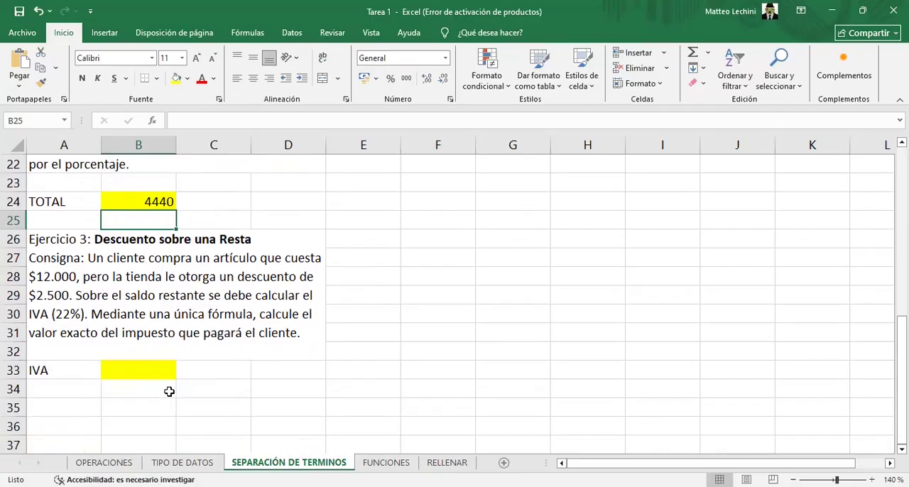
left_click(161, 370)
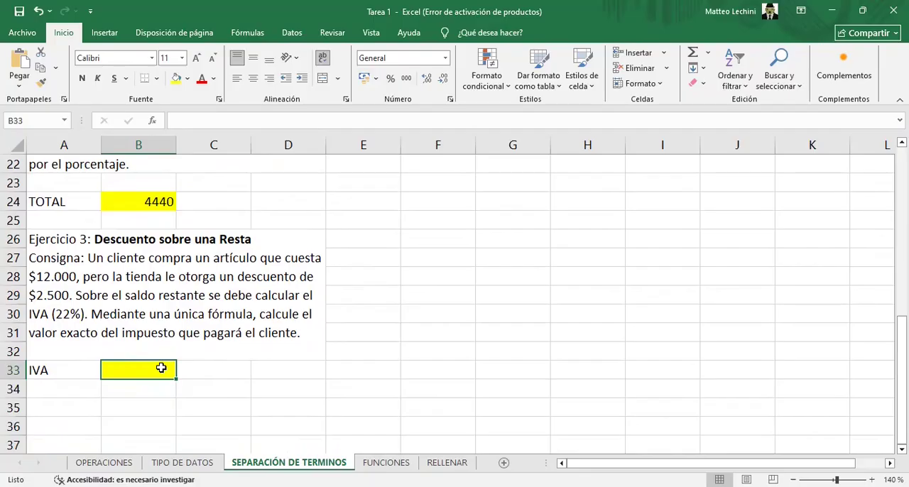
type("=")
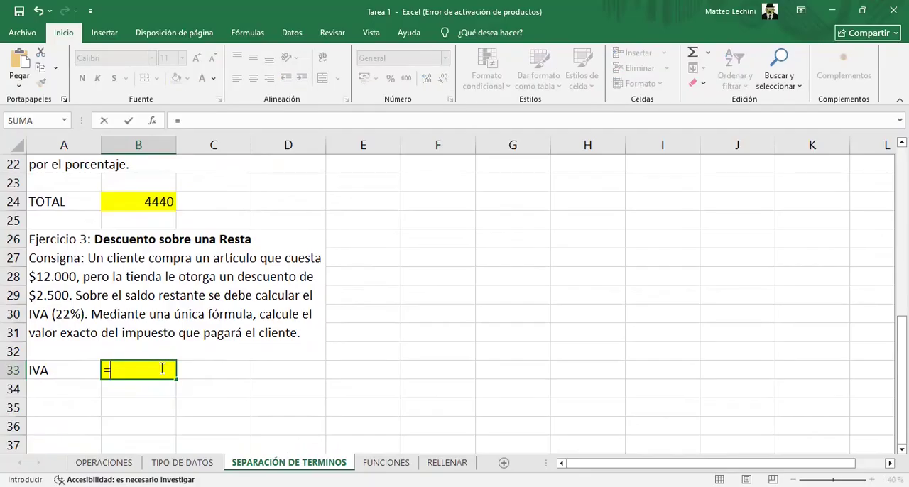
type("(12000")
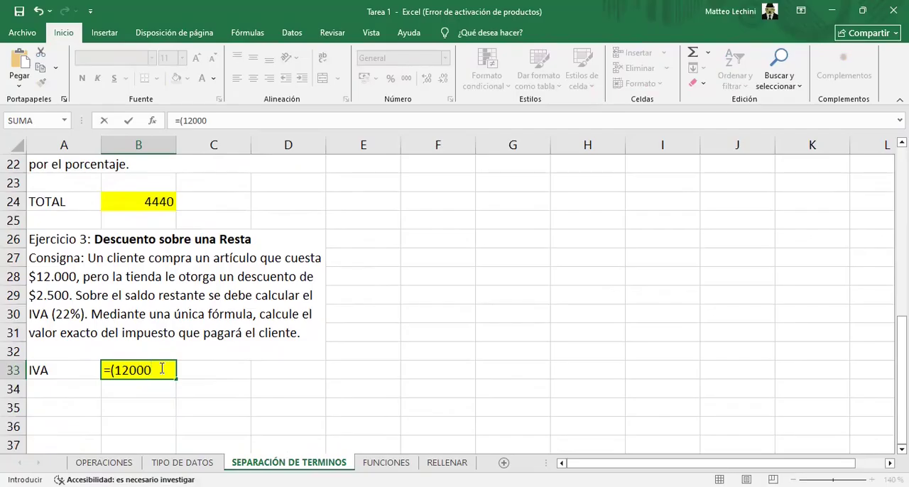
type("-2500")
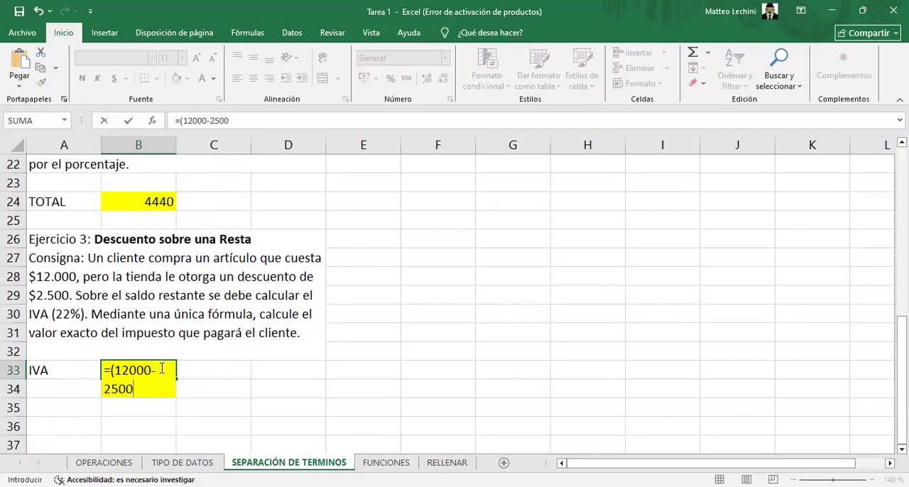
type(")*22%")
key("Return")
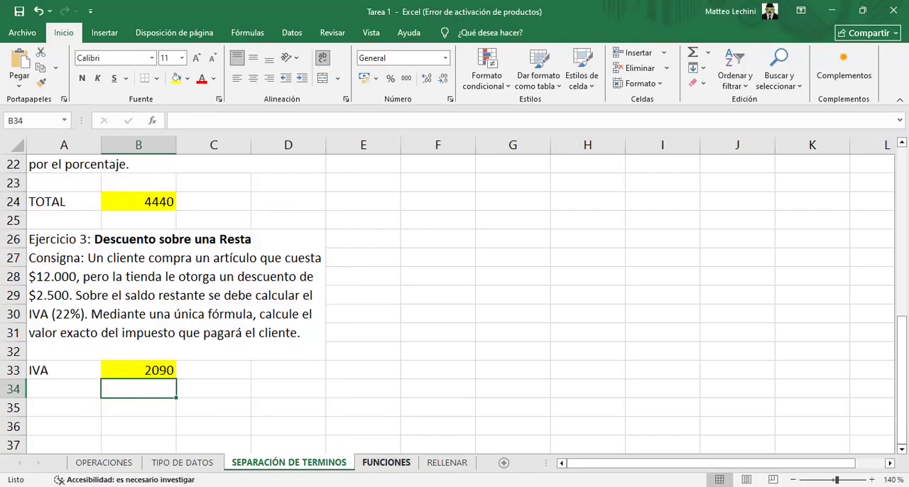
On the FUNCIONES sheet, widen columns A to E and column H so their headers and contents fit
left_click(386, 462)
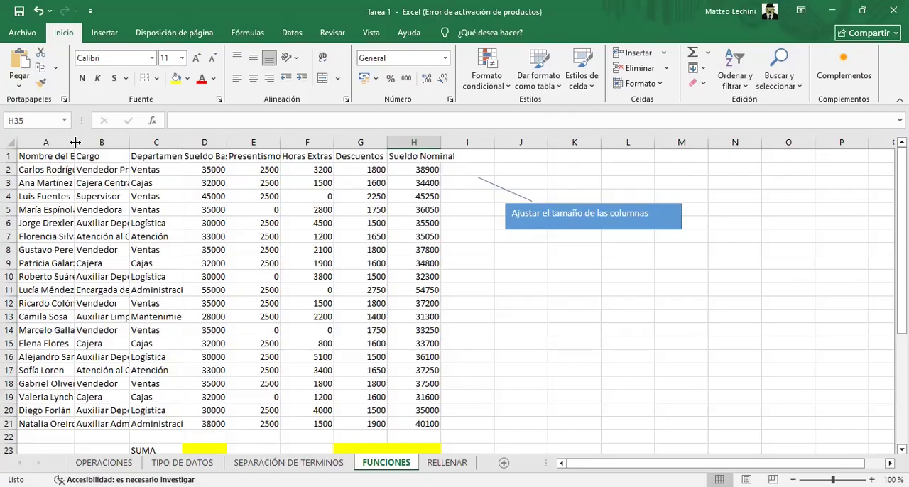
left_click_drag(75, 142, 119, 142)
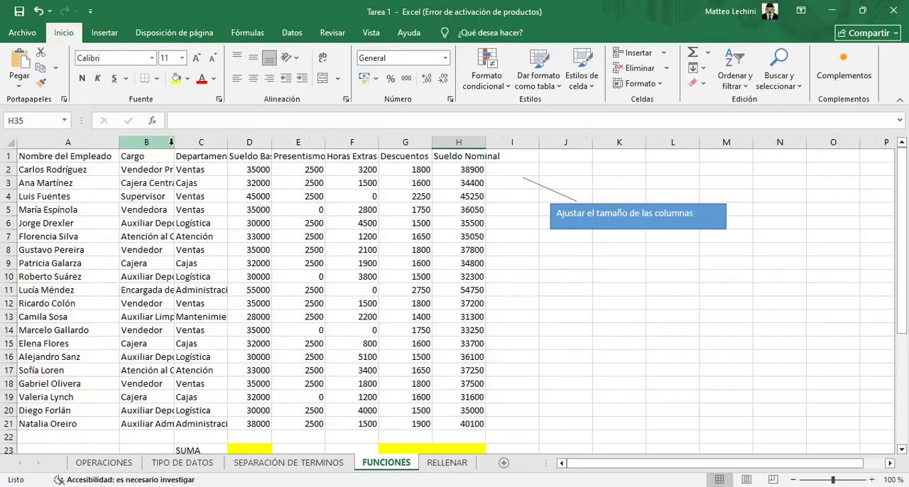
left_click_drag(174, 145, 220, 145)
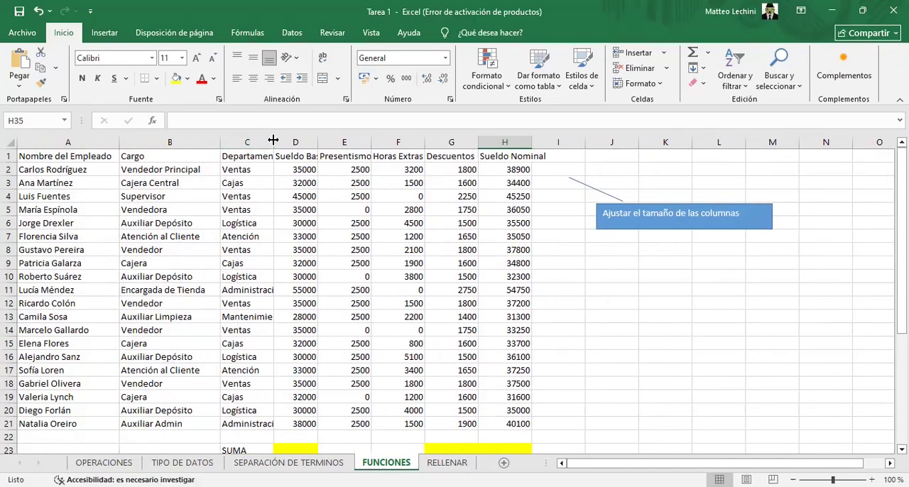
left_click_drag(272, 140, 294, 142)
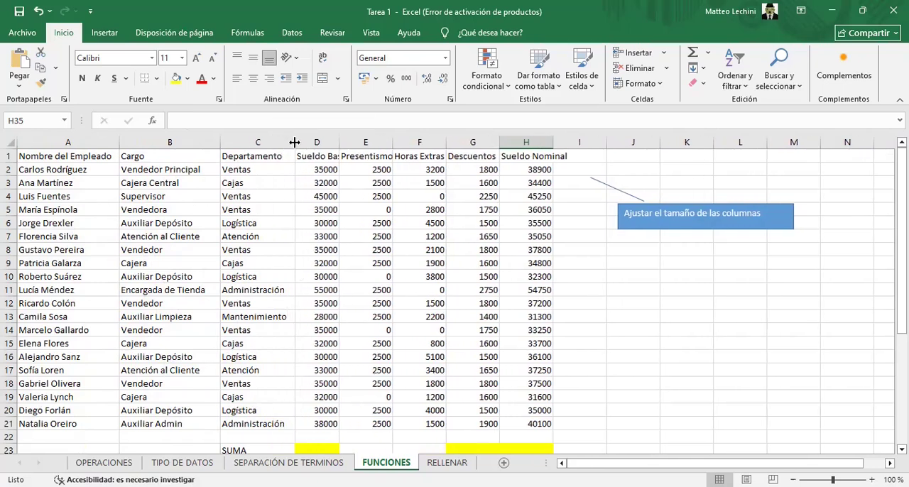
double_click(338, 143)
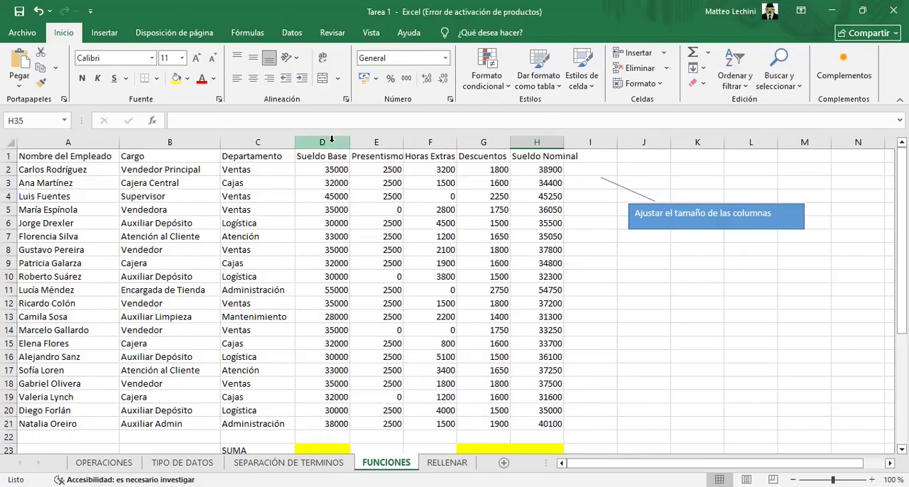
double_click(404, 142)
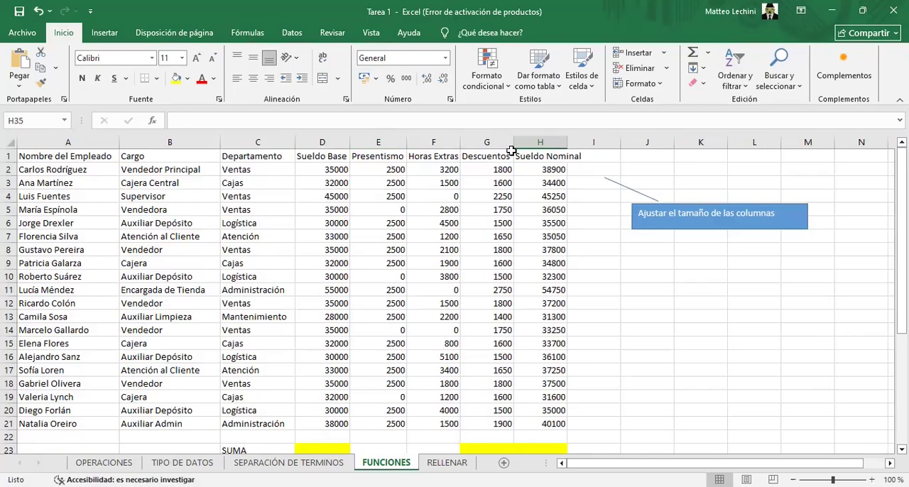
double_click(567, 143)
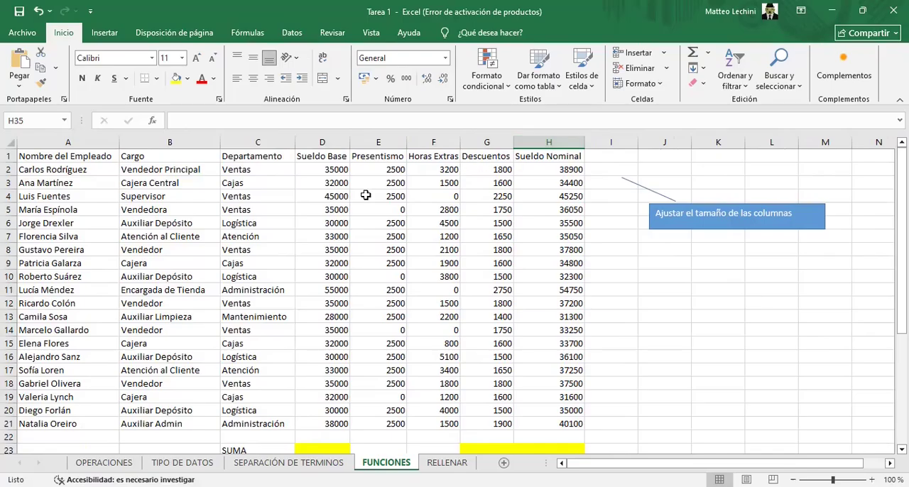
Examine the salary table, the SUMA, MAXIMO, MINIMO and PROMEDIO rows, and the instruction notes below them
scroll(233, 287, "down", 1)
scroll(232, 291, "down", 1)
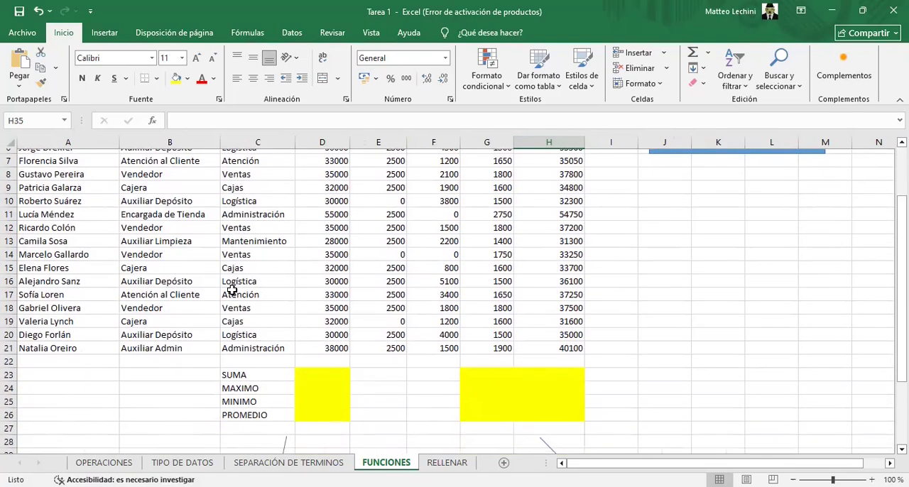
scroll(297, 370, "down", 2)
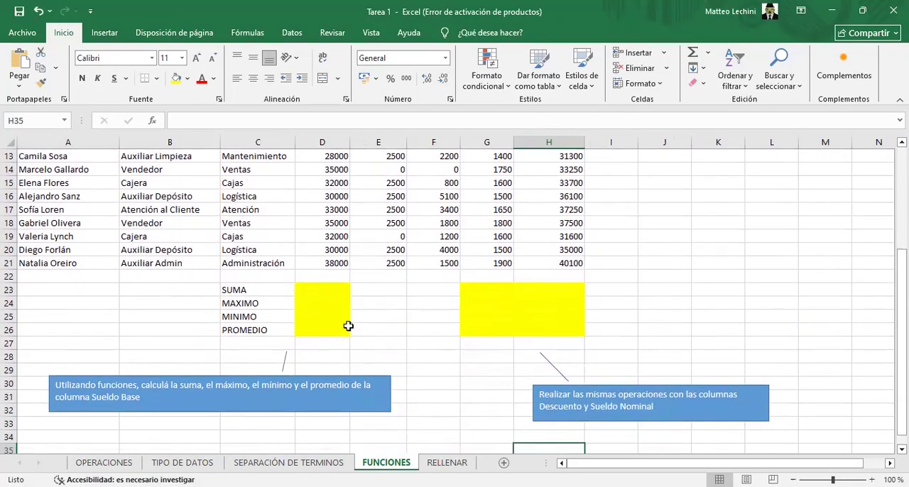
scroll(370, 310, "up", 4)
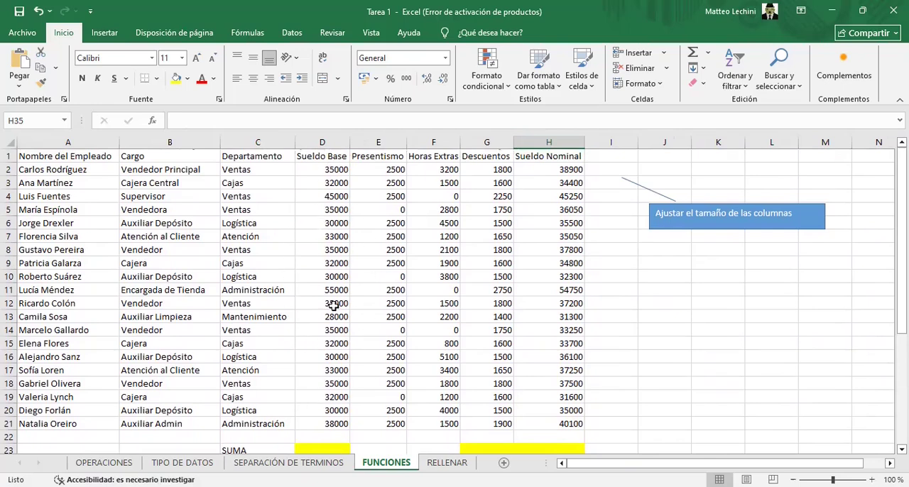
scroll(314, 426, "down", 3)
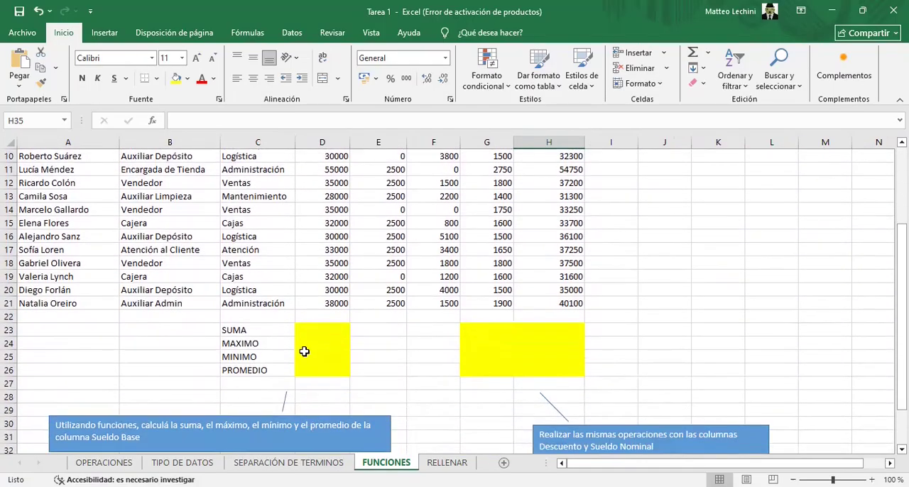
scroll(304, 350, "up", 3)
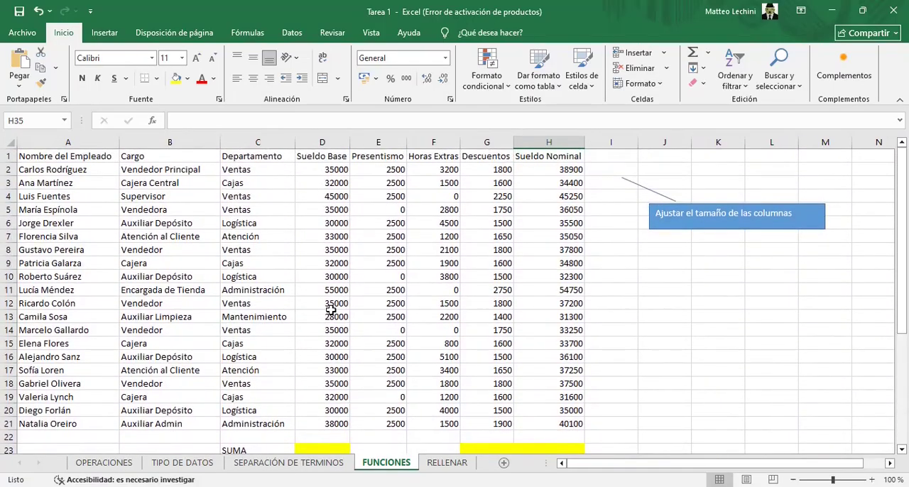
scroll(499, 404, "down", 1)
scroll(499, 404, "up", 1)
scroll(547, 355, "down", 4)
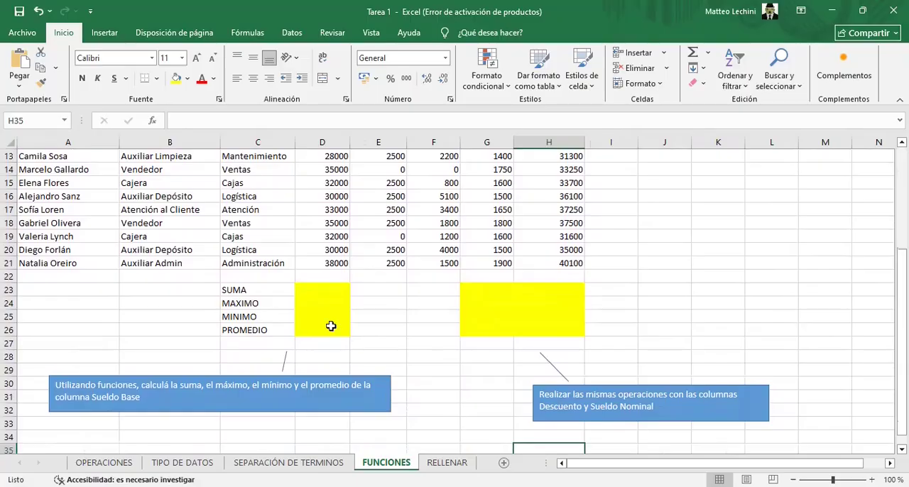
Total the Sueldo Base column in the SUMA cell D23 with the SUMA function over the range D2:D21
left_click(320, 290)
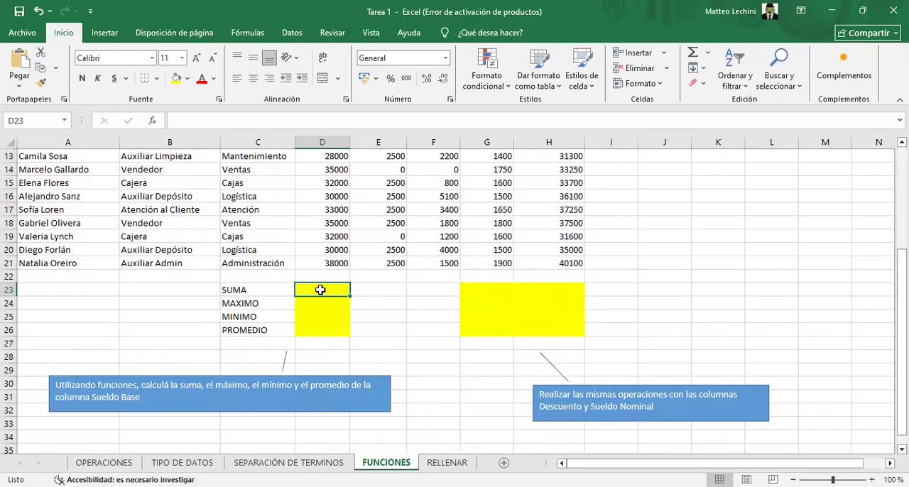
type("=SUMA")
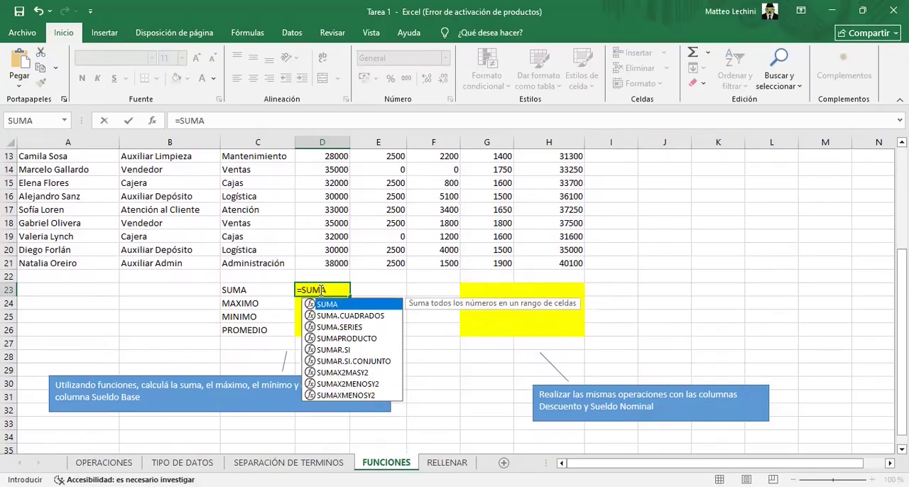
type("(")
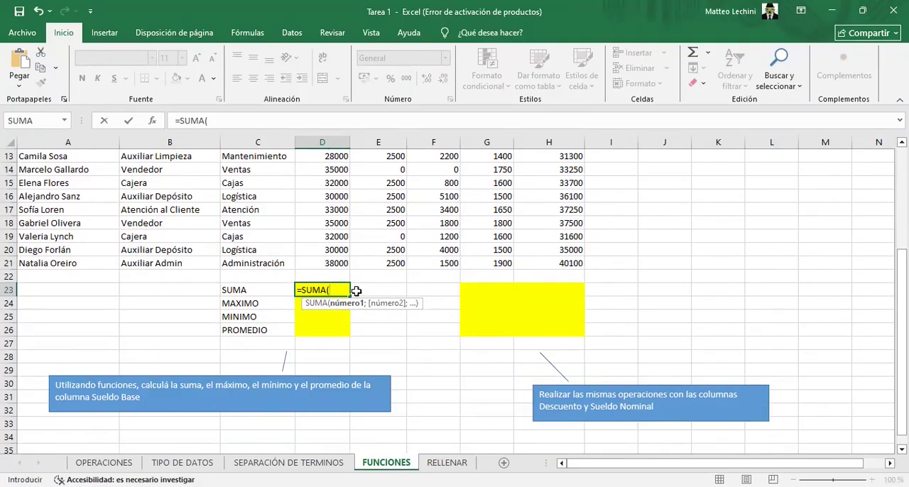
scroll(354, 287, "up", 2)
scroll(347, 273, "up", 2)
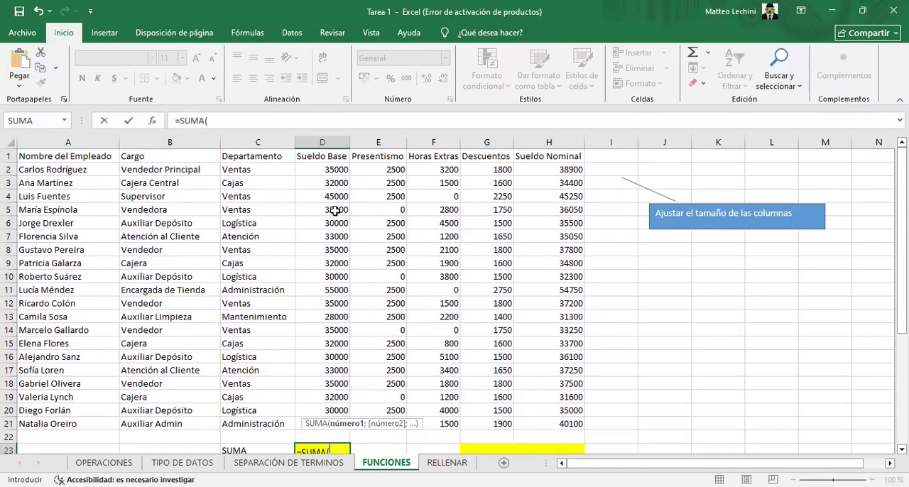
left_click_drag(333, 169, 335, 184)
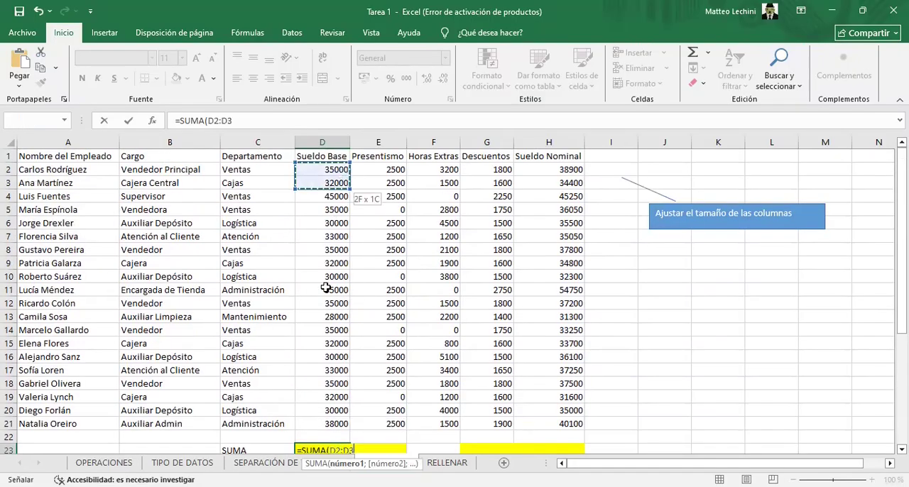
left_click(326, 423, "shift")
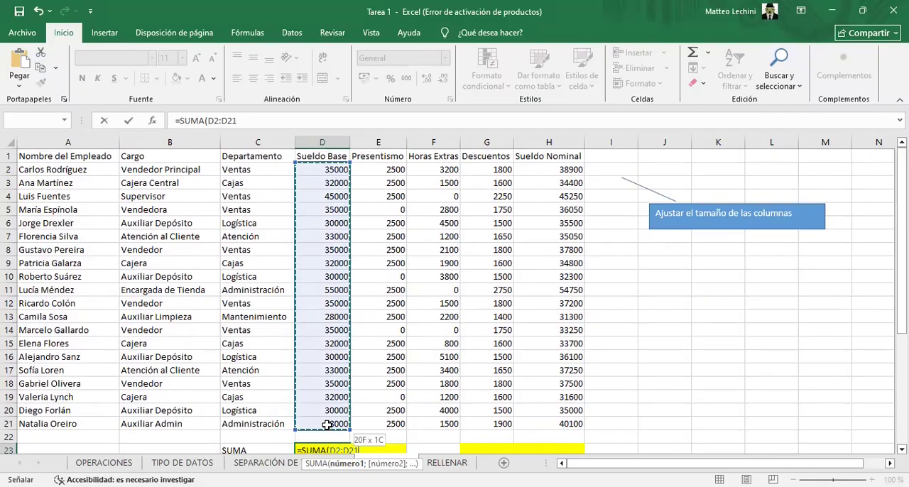
scroll(326, 424, "down", 1)
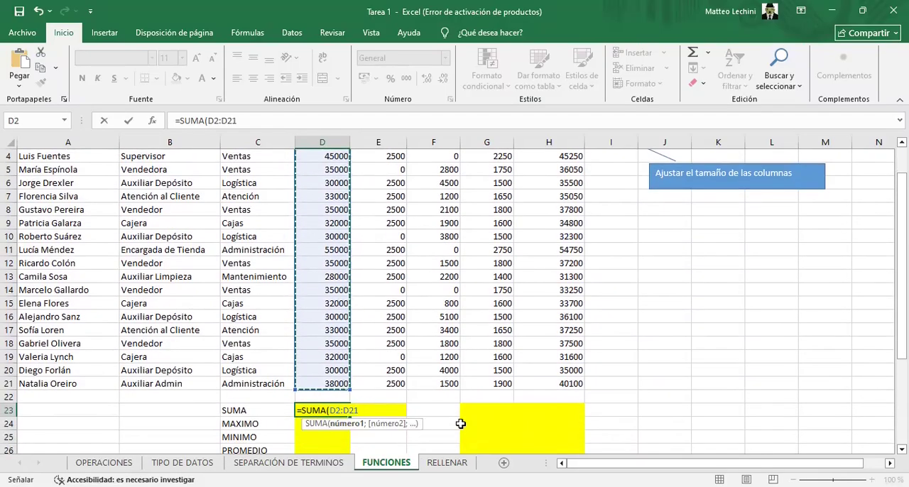
key("Return")
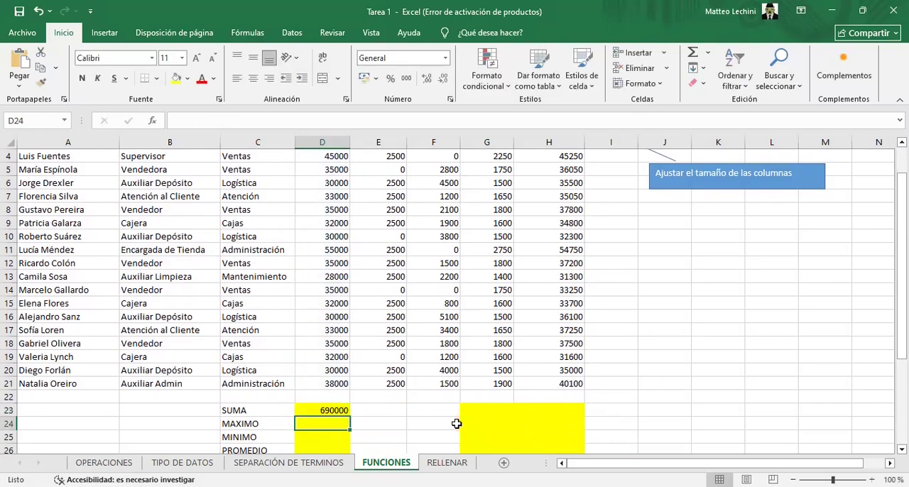
scroll(318, 410, "down", 1)
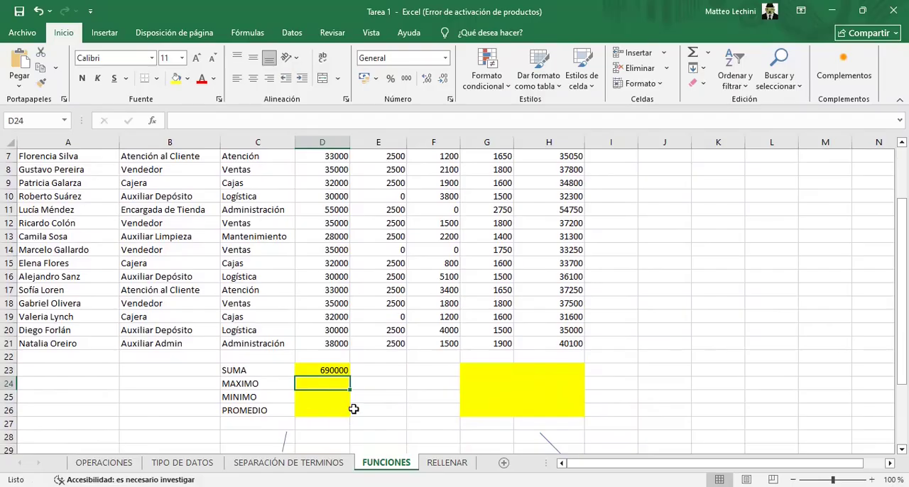
Hide rows 10 to 13 of the salary table on the FUNCIONES sheet
scroll(353, 401, "up", 2)
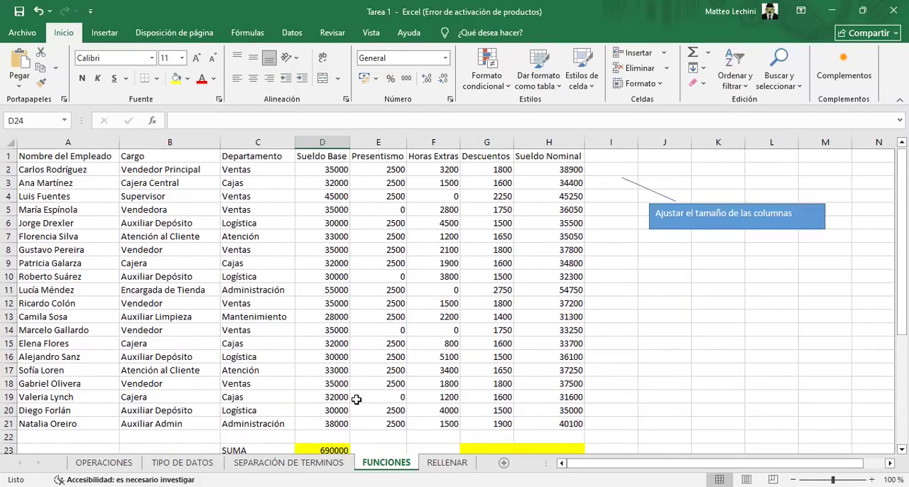
left_click(11, 276)
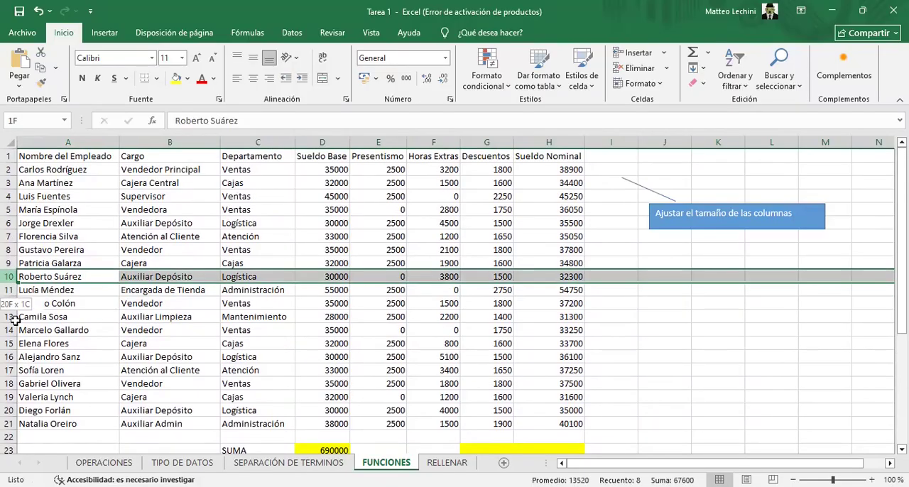
left_click(11, 317, "shift")
right_click(168, 318)
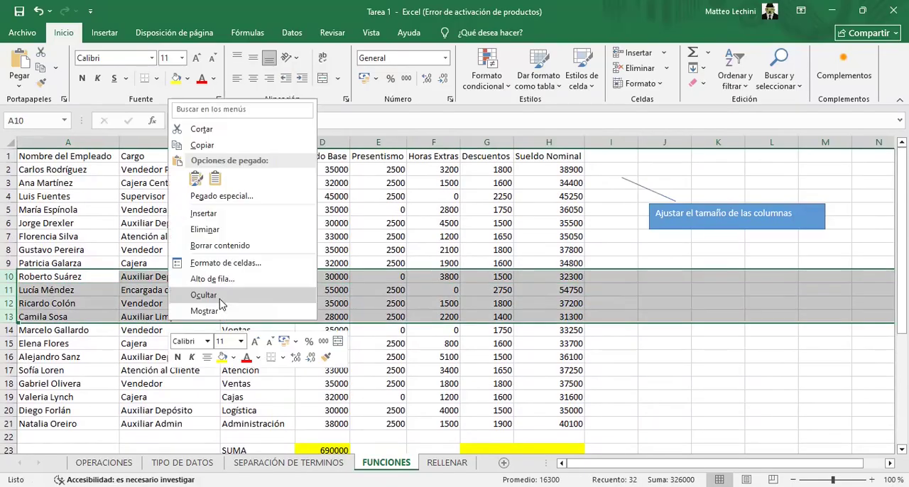
left_click(213, 310)
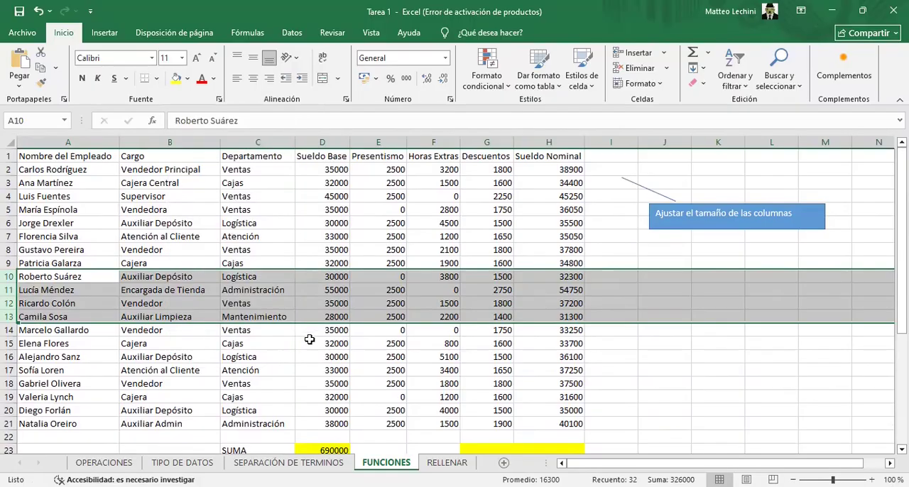
right_click(125, 286)
left_click(162, 262)
Find the highest Sueldo Base in the MAXIMO cell D24 with the MAX function over the range D2:D21
scroll(323, 365, "down", 1)
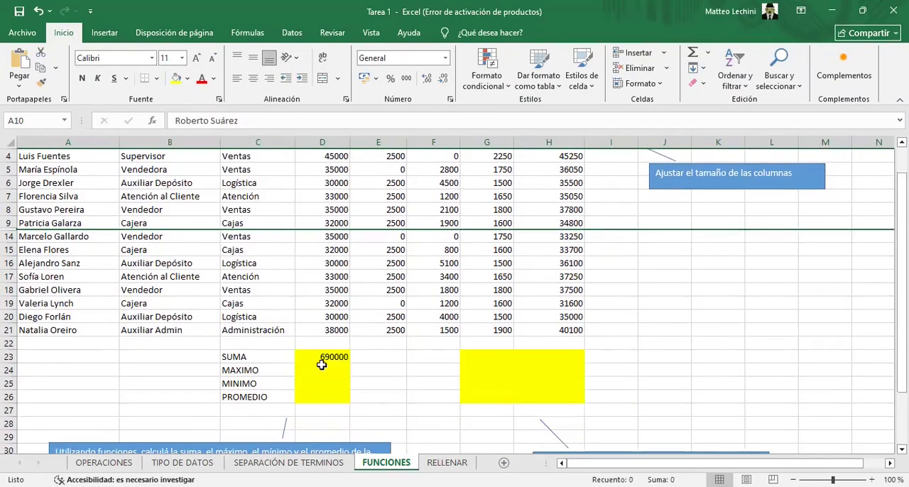
left_click(323, 369)
scroll(449, 357, "up", 1)
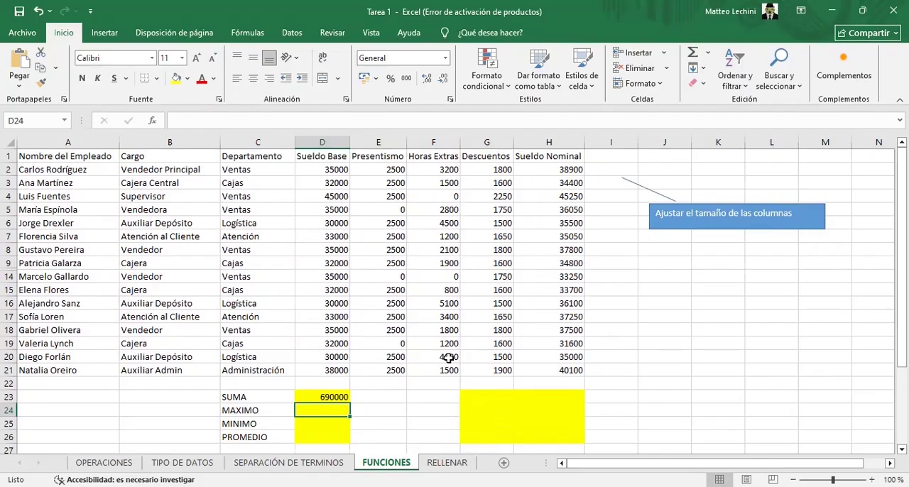
type("=M")
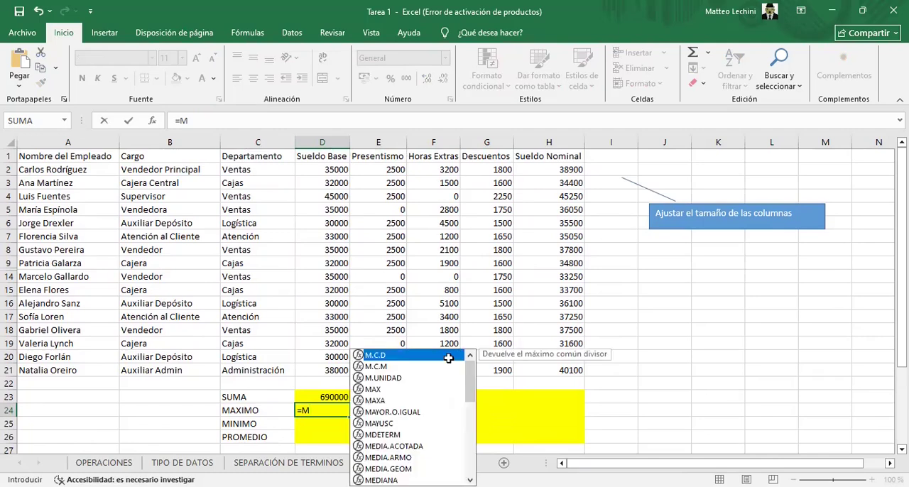
type("AX(")
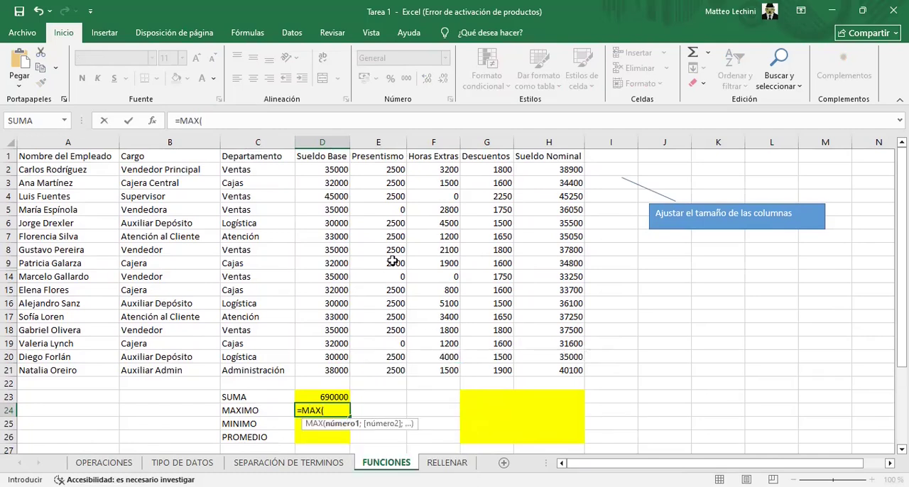
left_click_drag(329, 173, 324, 186)
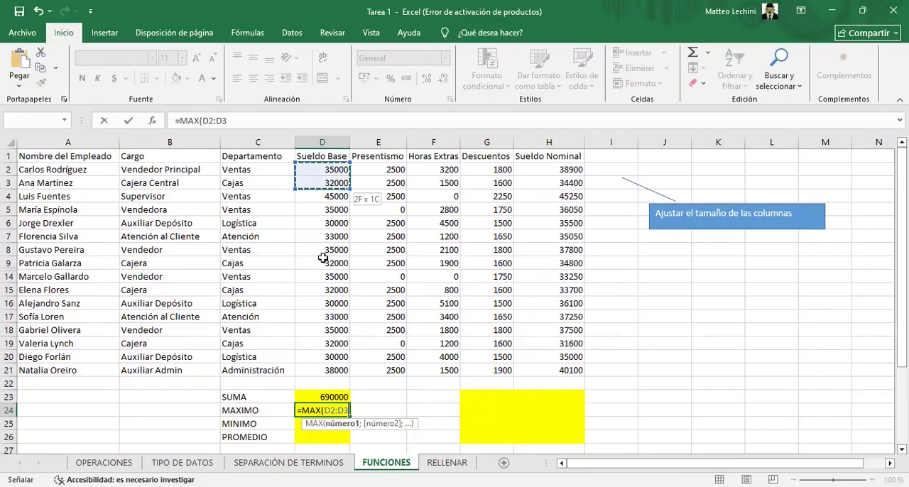
left_click(324, 369, "shift")
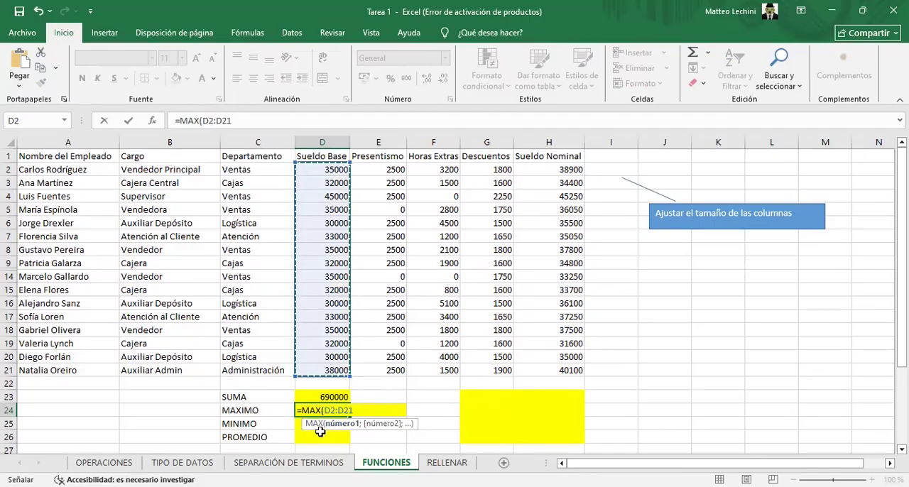
key("Return")
Find the lowest Sueldo Base in the MINIMO cell D25 with the MIN function over the range D2:D21
type("=")
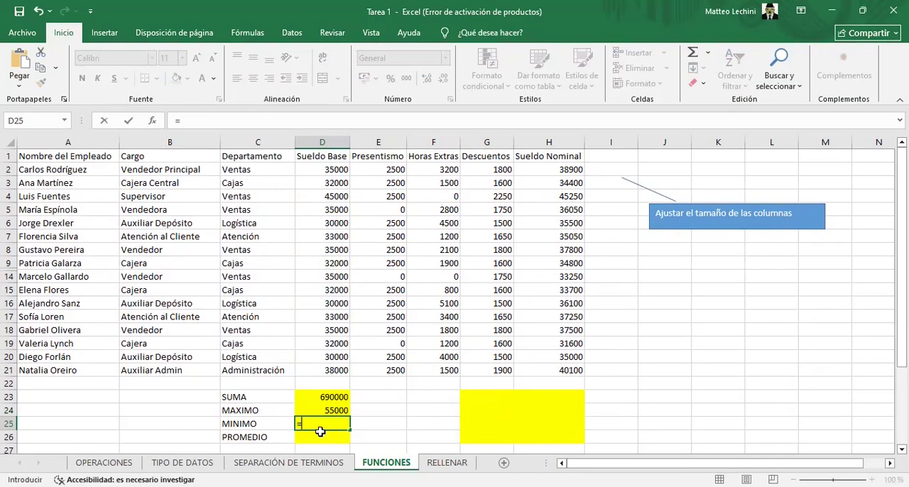
type("M")
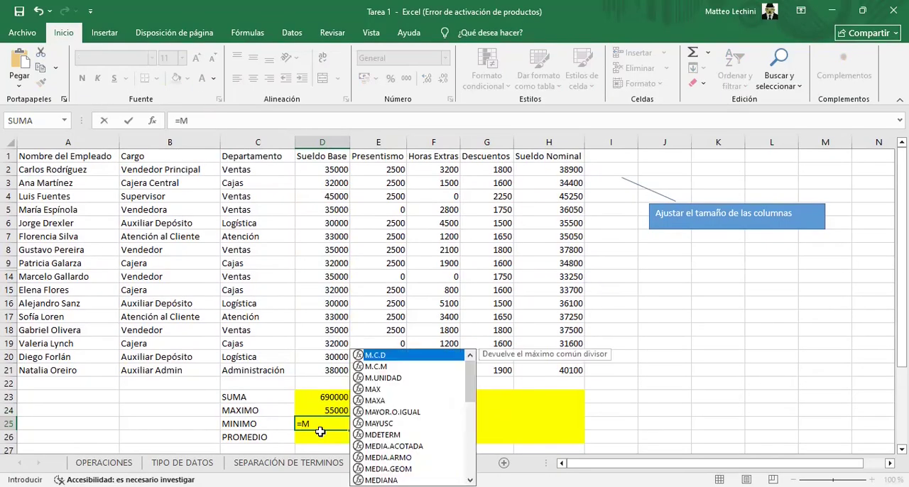
type("IN")
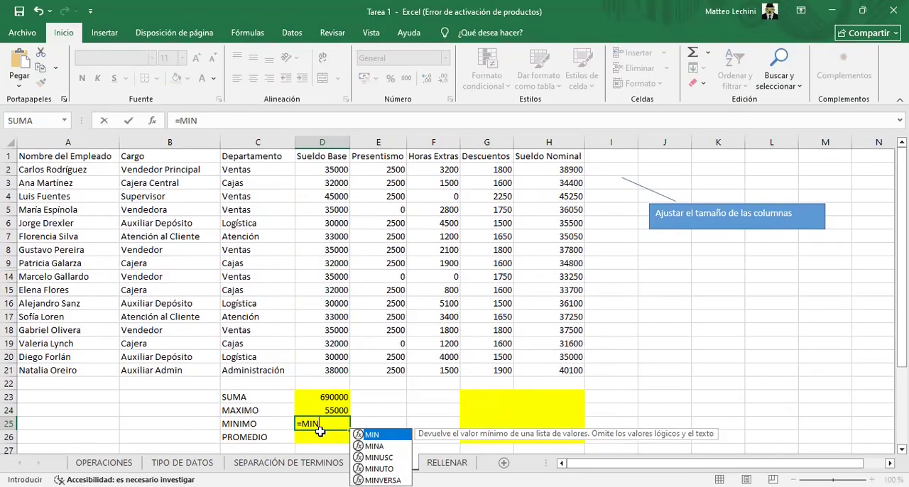
type("(")
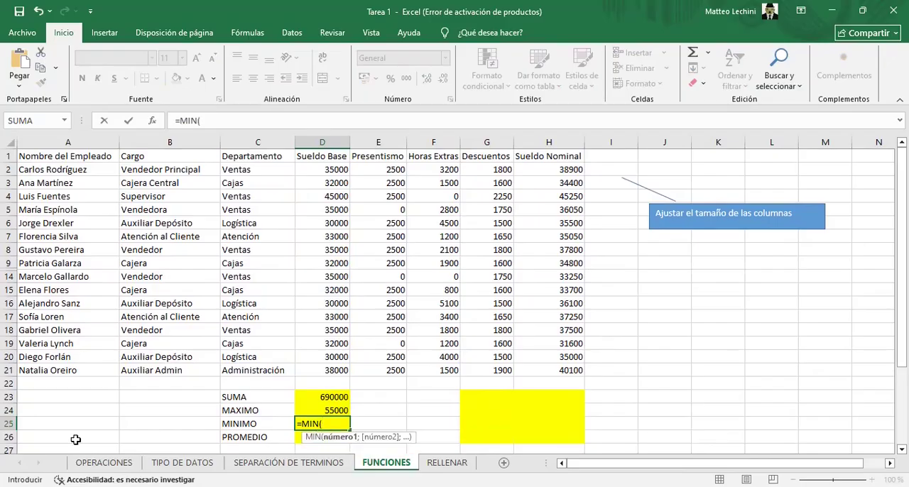
left_click_drag(332, 171, 339, 190)
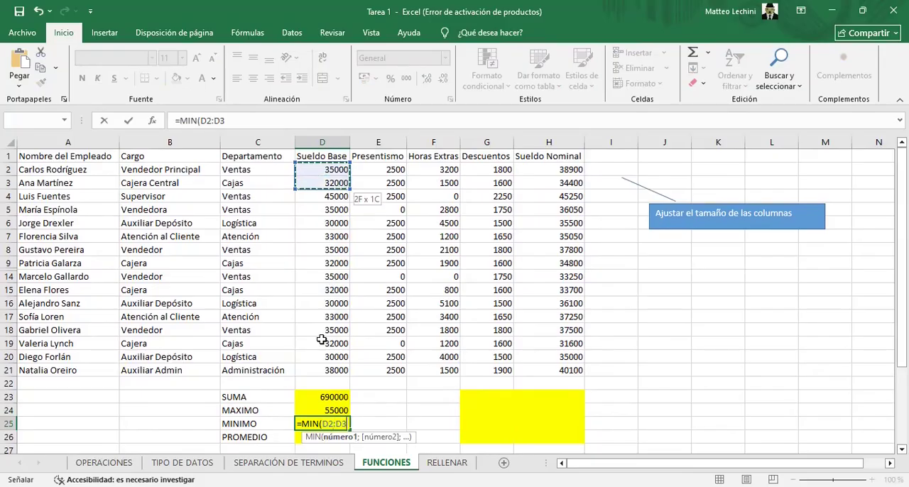
left_click(325, 369, "shift")
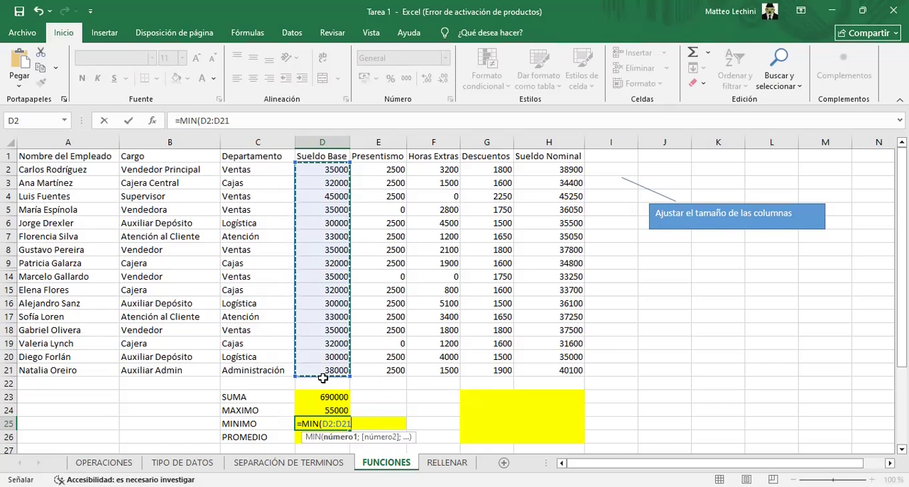
key("Return")
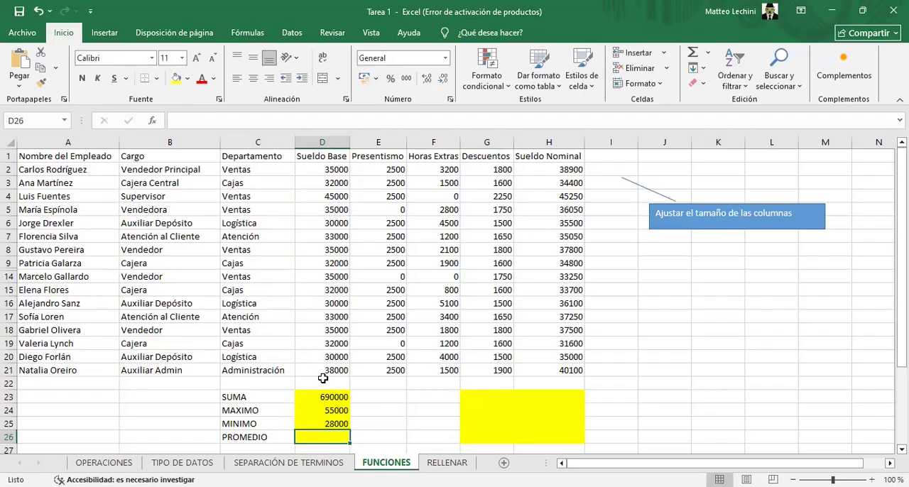
Average the Sueldo Base column in the PROMEDIO cell D26 with the PROMEDIO function over the range D2:D21
type("=P")
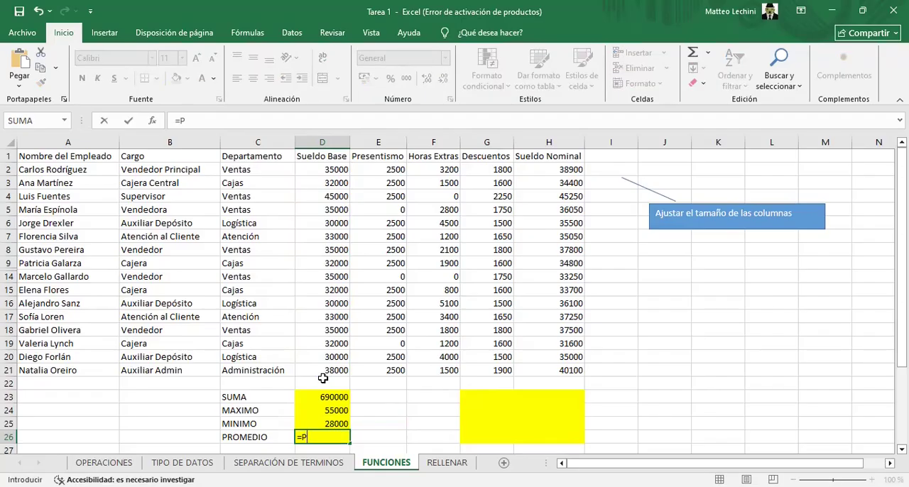
type("ROMEDIO")
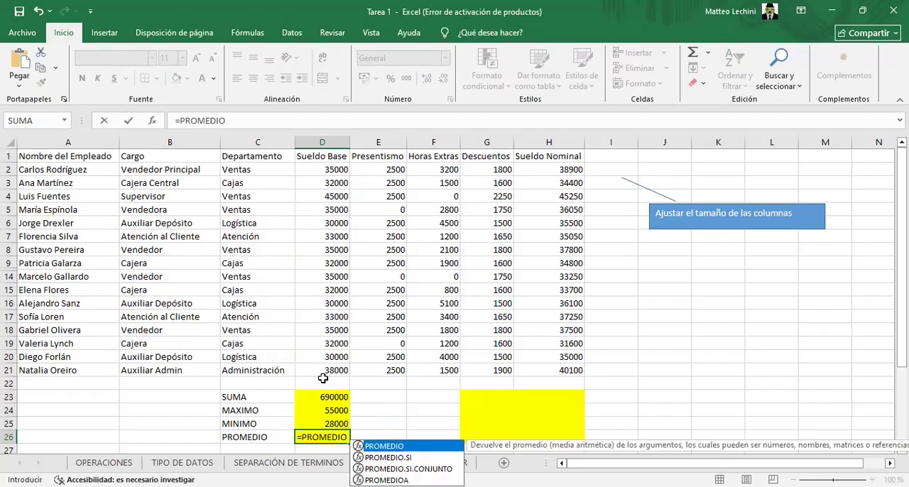
type("(")
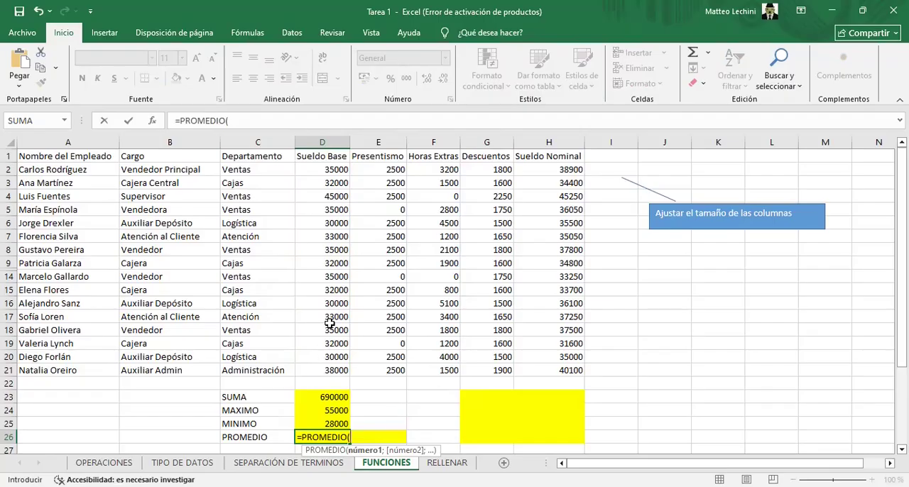
left_click_drag(341, 169, 338, 186)
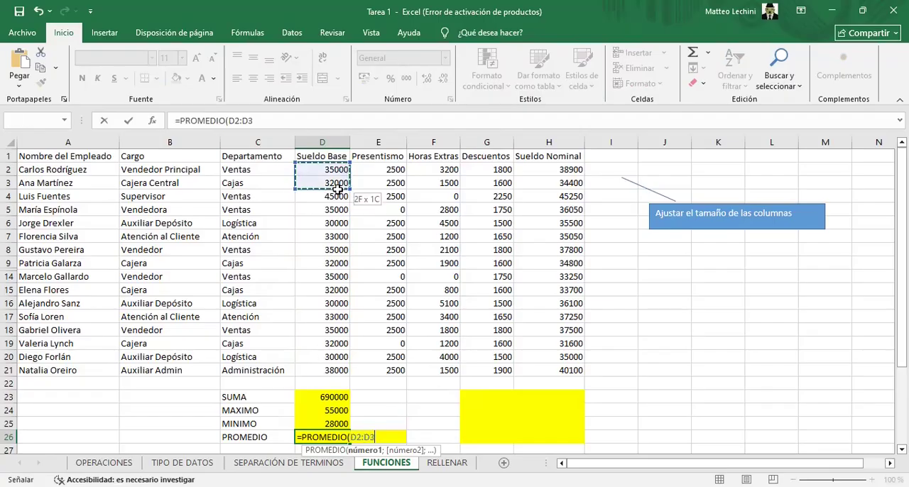
left_click_drag(328, 296, 327, 369)
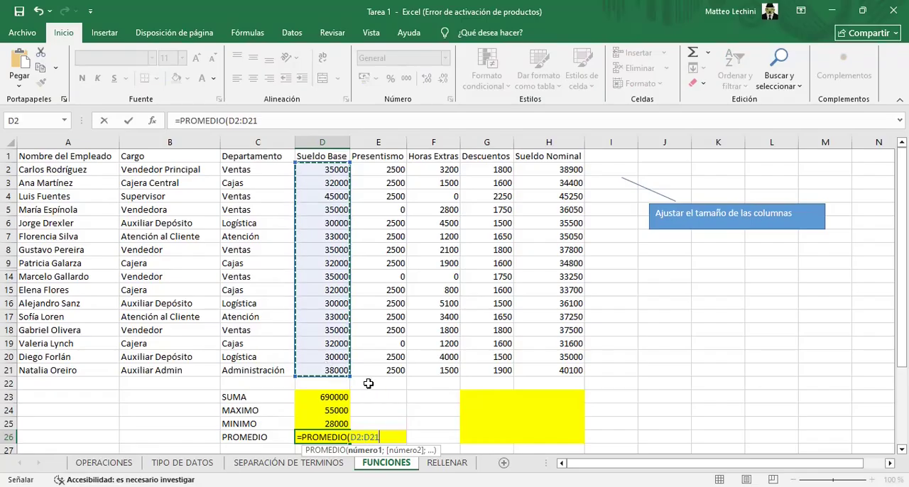
key("Return")
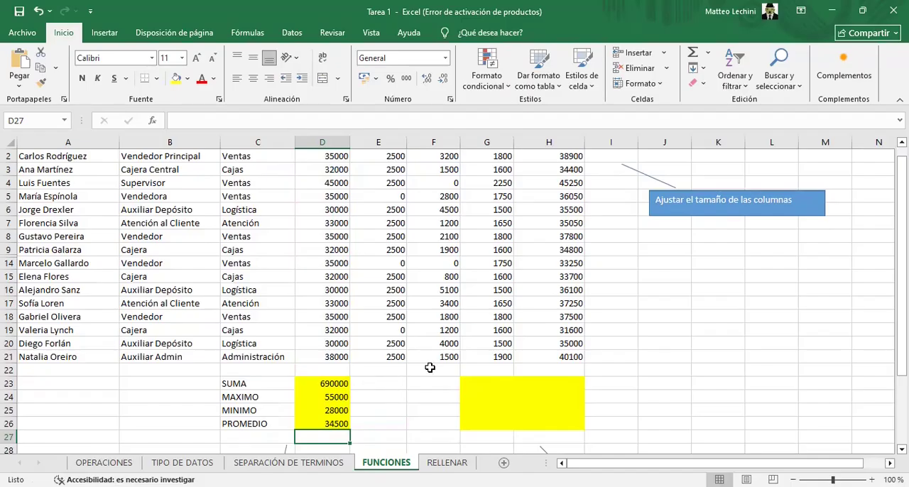
left_click_drag(479, 385, 490, 421)
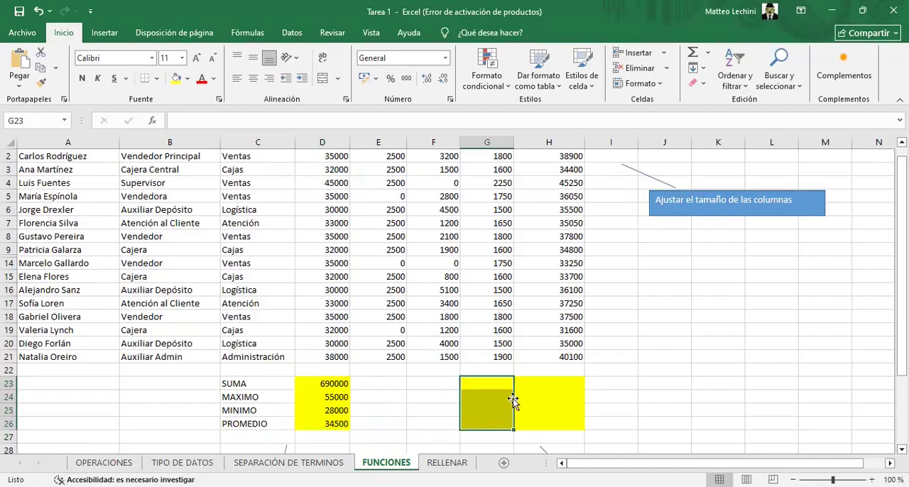
scroll(511, 383, "up", 1)
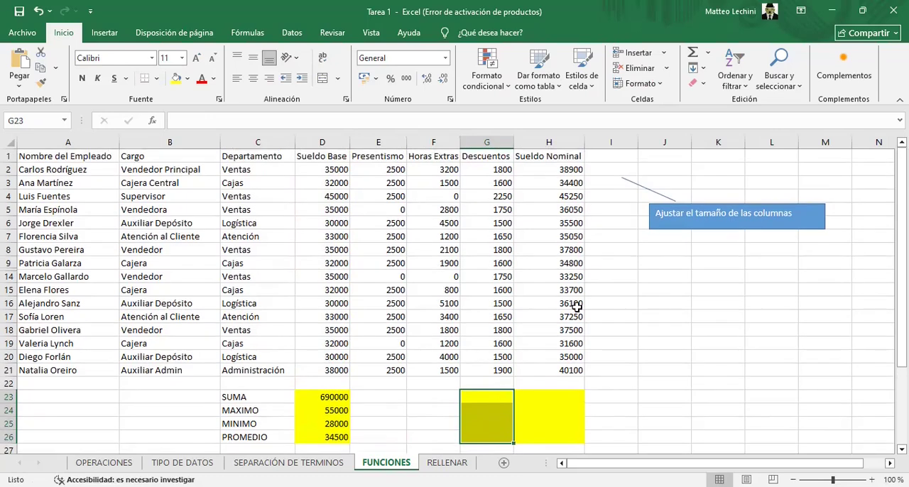
scroll(518, 369, "down", 2)
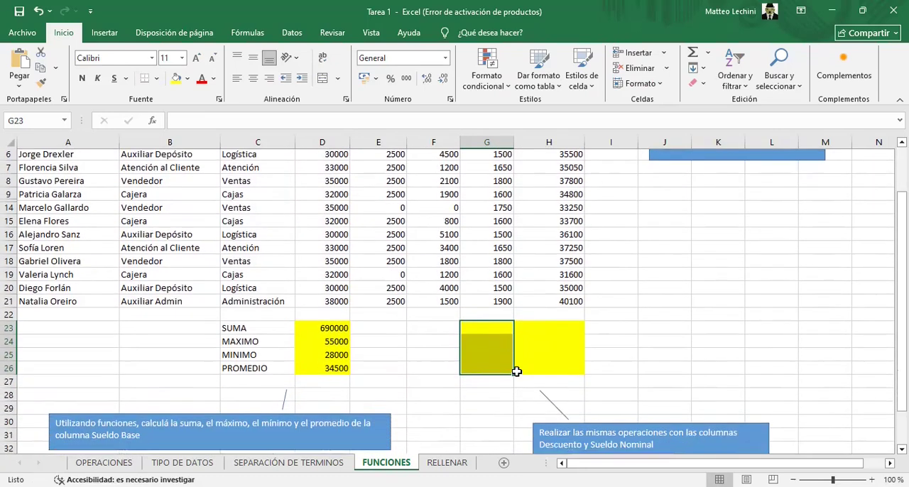
scroll(516, 371, "up", 2)
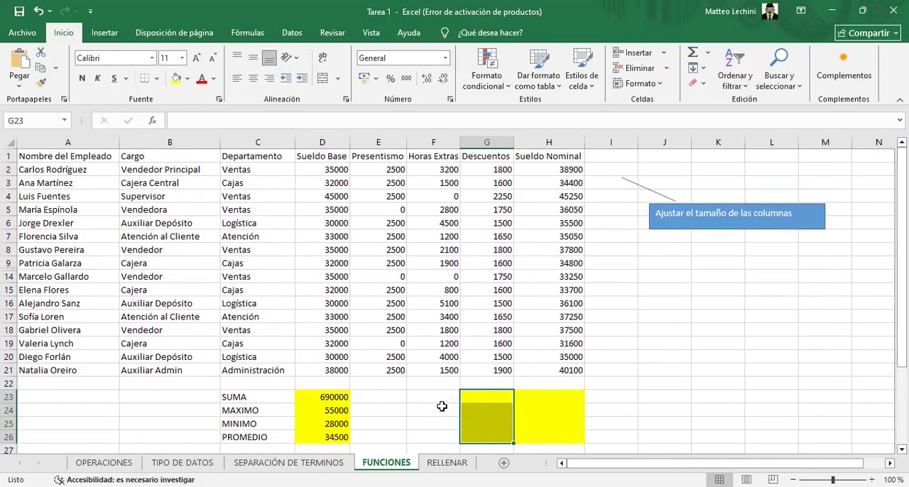
On the RELLENAR sheet, calculate the first TOTAL in cell C2 by multiplying PRECIO by CANTIDAD with =A2*B2
left_click(447, 463)
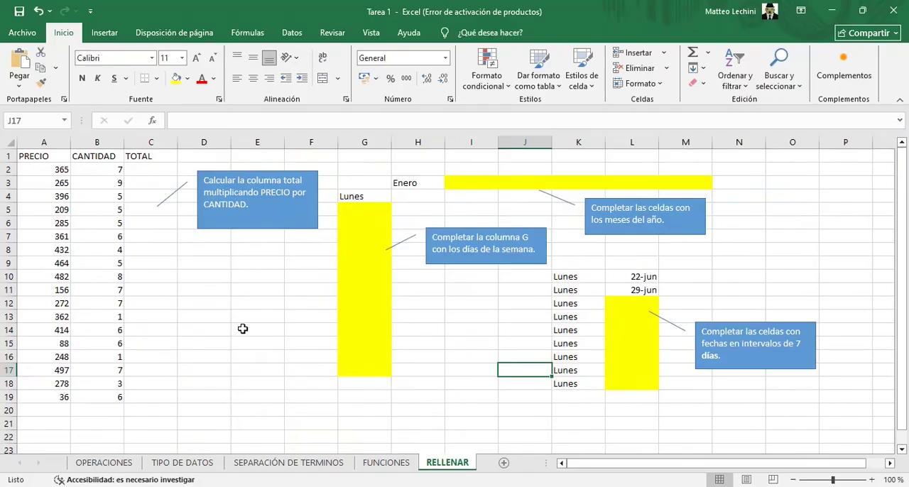
left_click(142, 169)
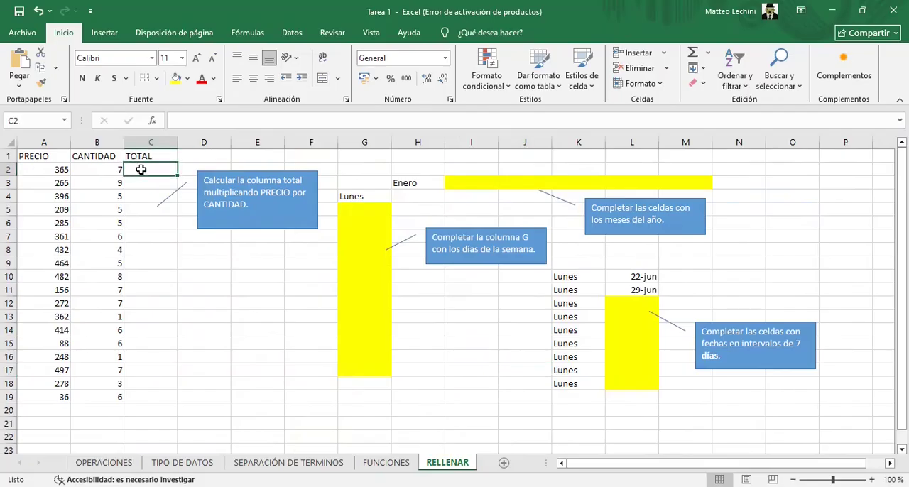
type("=")
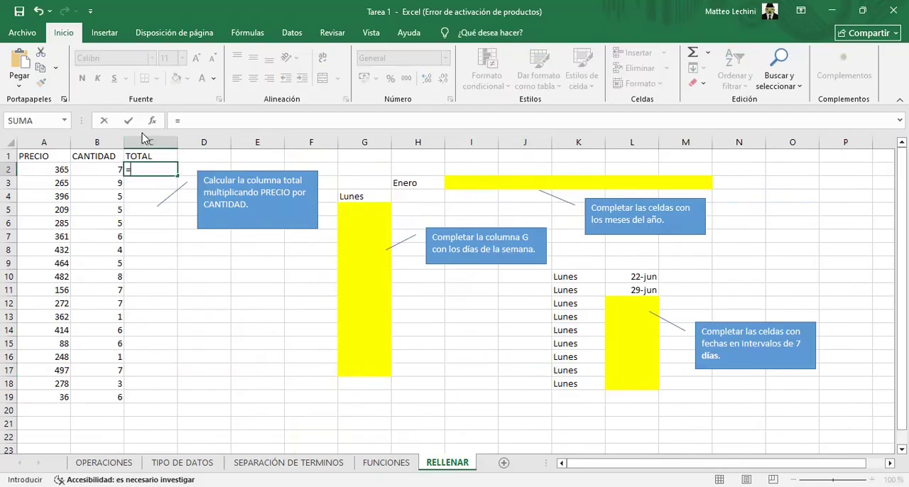
left_click(37, 172)
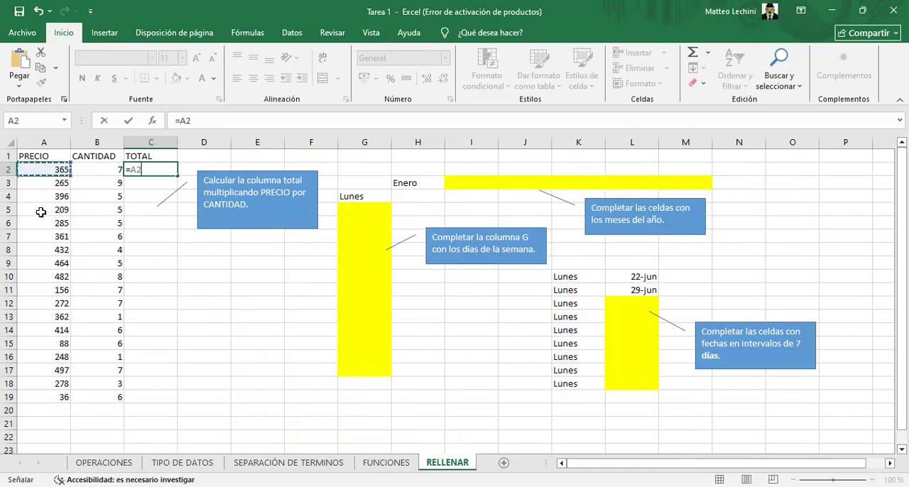
type("*")
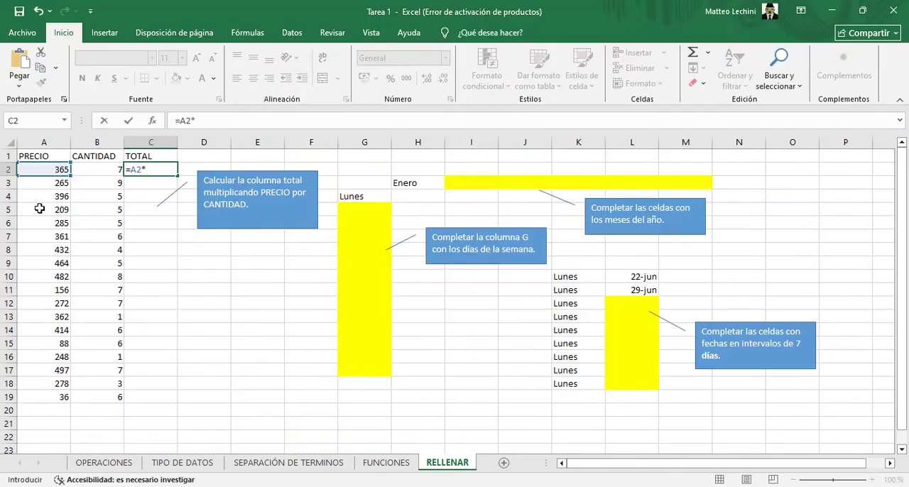
left_click(93, 173)
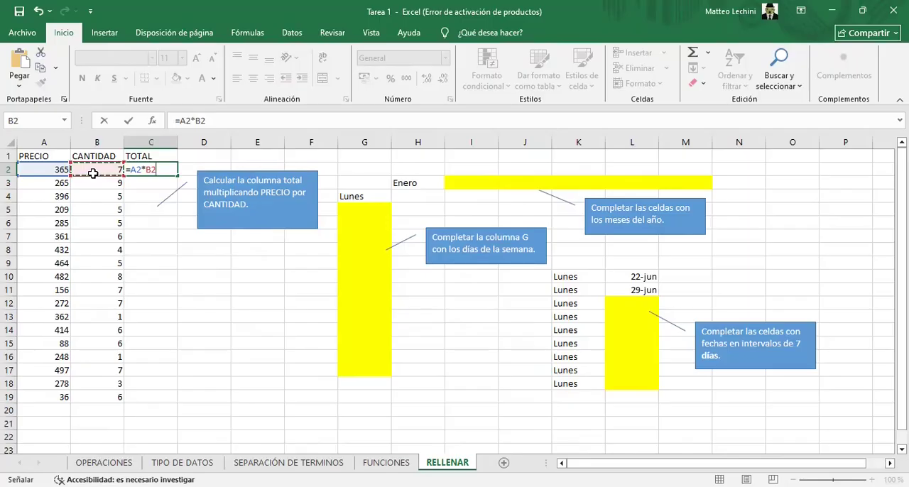
key("Return")
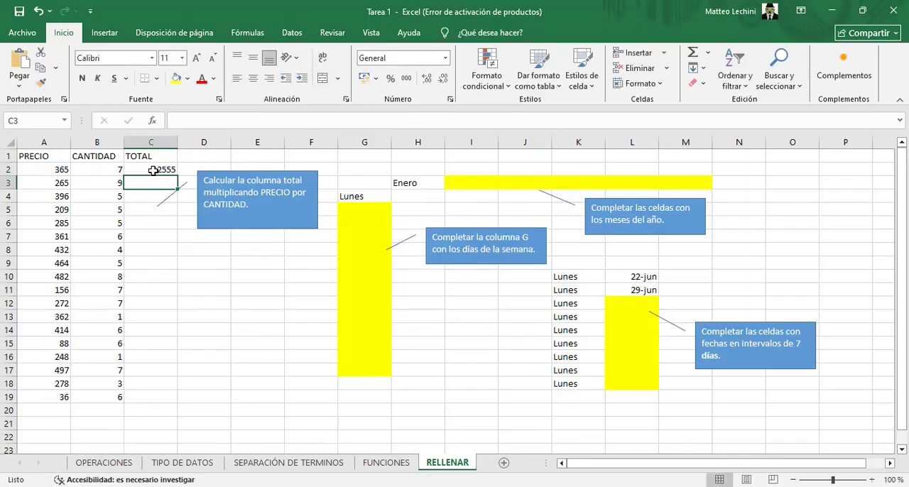
left_click(154, 171)
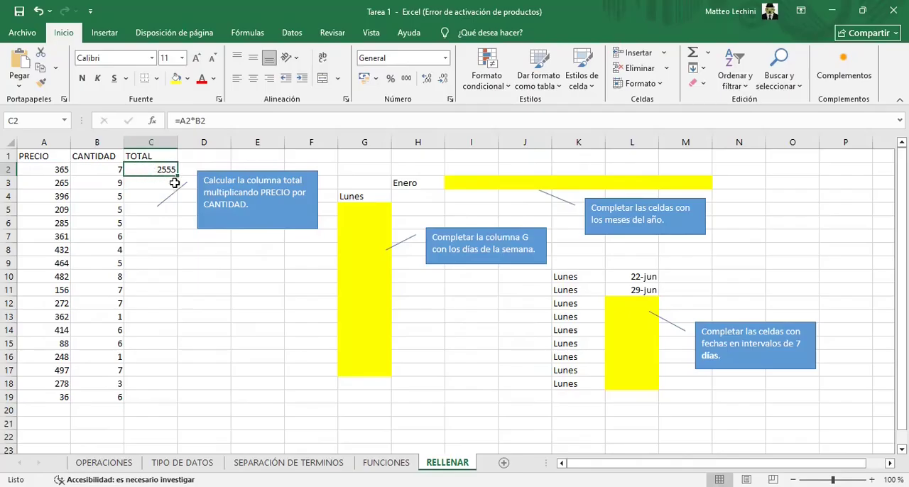
Fill the TOTAL formula from C2 down through C19 to cover every PRECIO and CANTIDAD row
left_click_drag(178, 174, 174, 402)
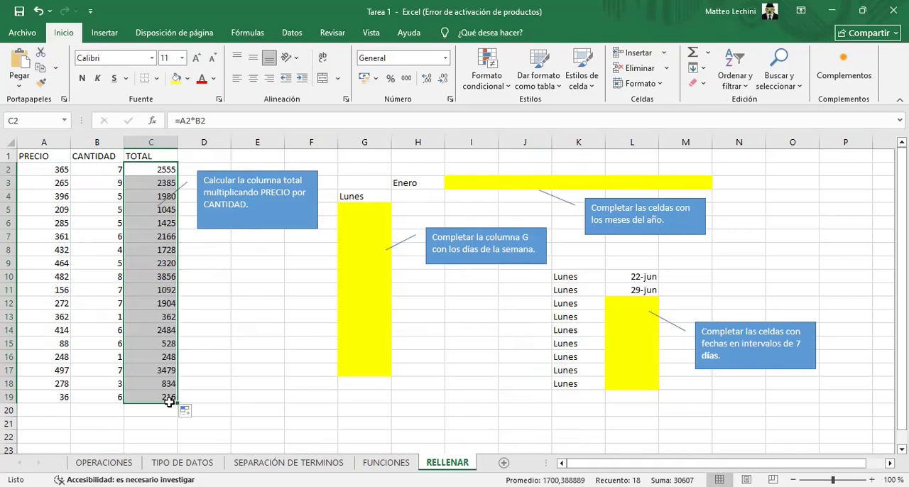
left_click(204, 343)
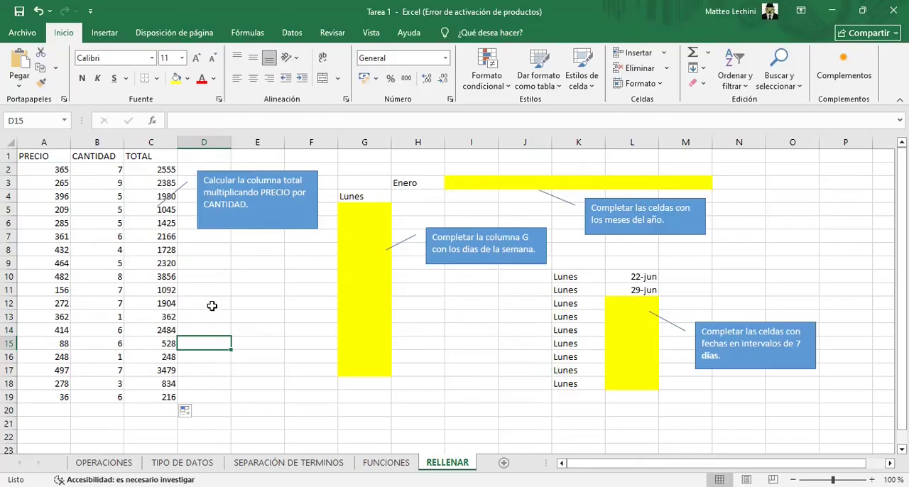
Autofill the weekdays from Lunes in G4 down to G17 and the months from Enero in H3 across to M3
left_click(369, 199)
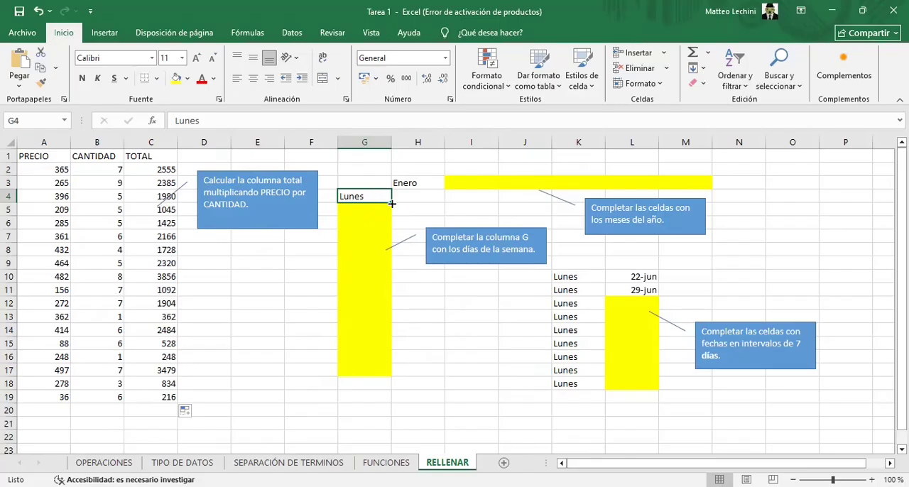
left_click_drag(391, 203, 387, 376)
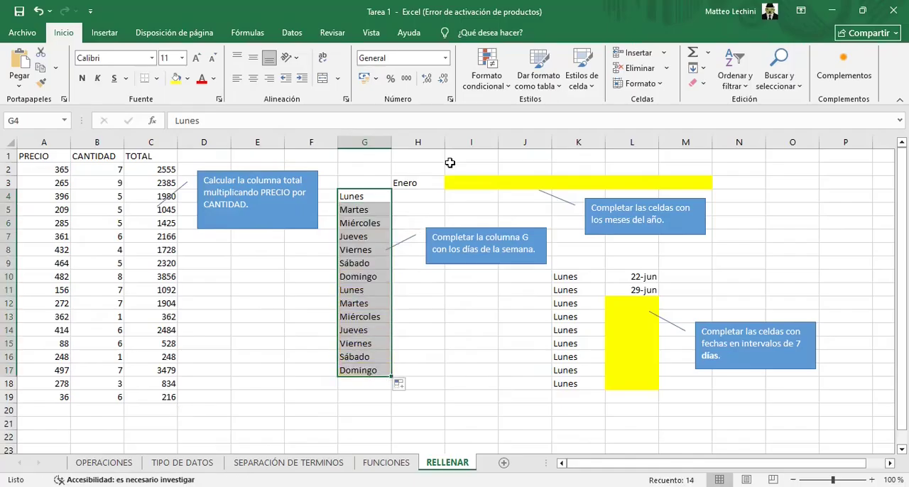
left_click(413, 191)
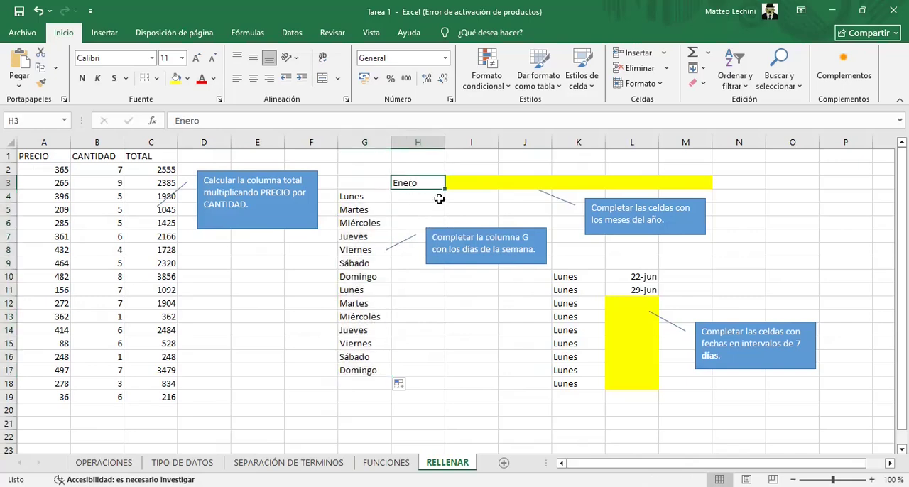
left_click_drag(443, 190, 691, 188)
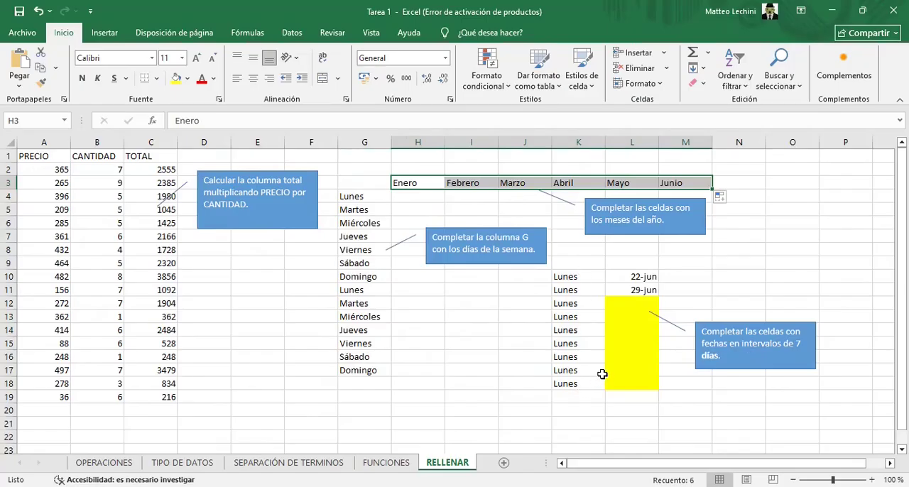
Extend the 7-day date series in column L down to L18, using 22-jun and 29-jun in L10:L11 as the pattern
left_click(646, 275)
left_click(645, 289)
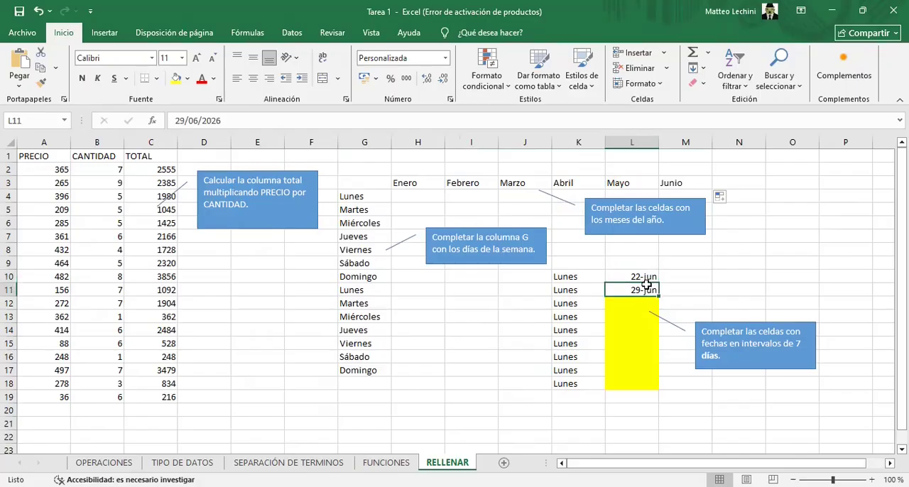
left_click(646, 277)
left_click(646, 286)
left_click(621, 277)
left_click(627, 289)
left_click(628, 278)
left_click(637, 291)
left_click(630, 276)
left_click_drag(630, 276, 632, 288)
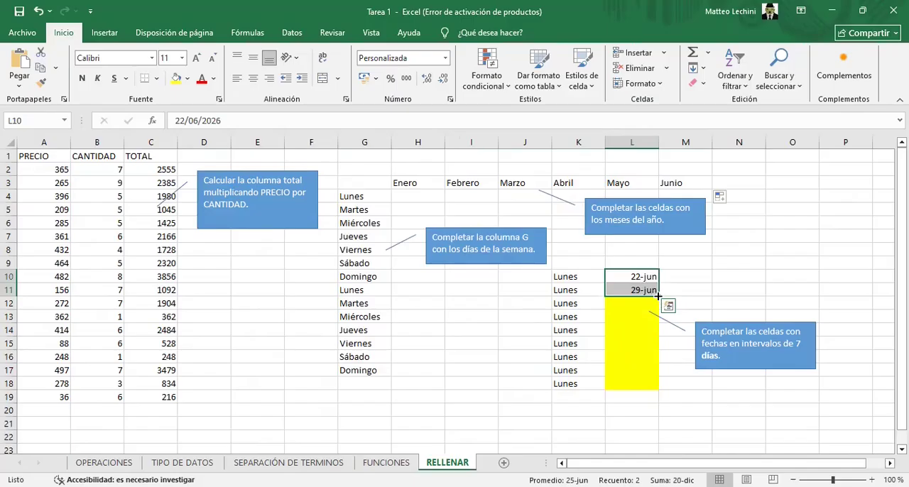
left_click_drag(658, 296, 657, 384)
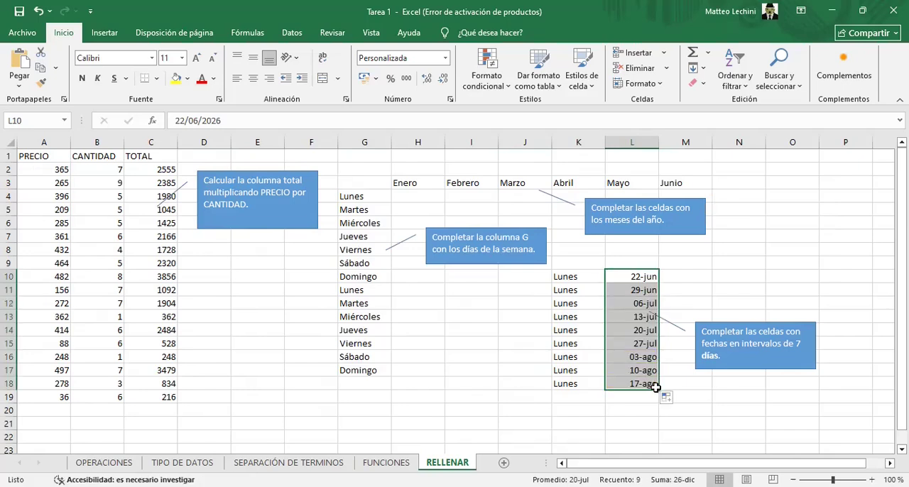
left_click(673, 384)
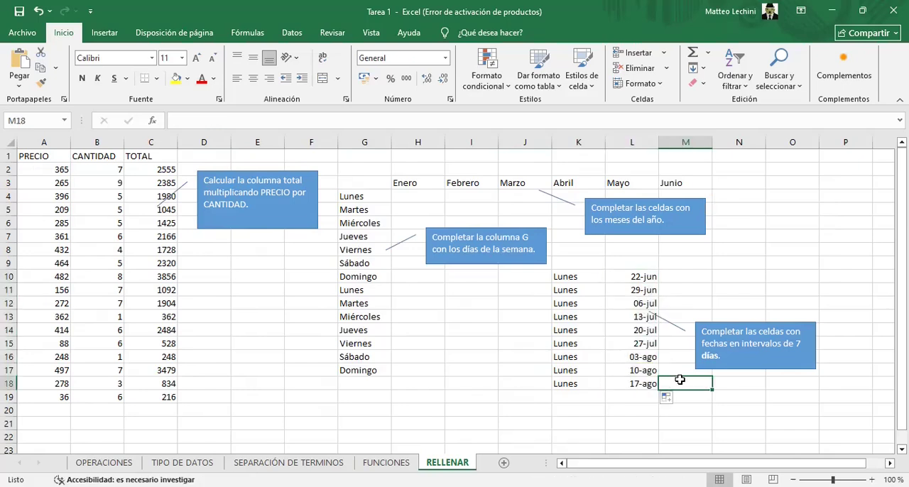